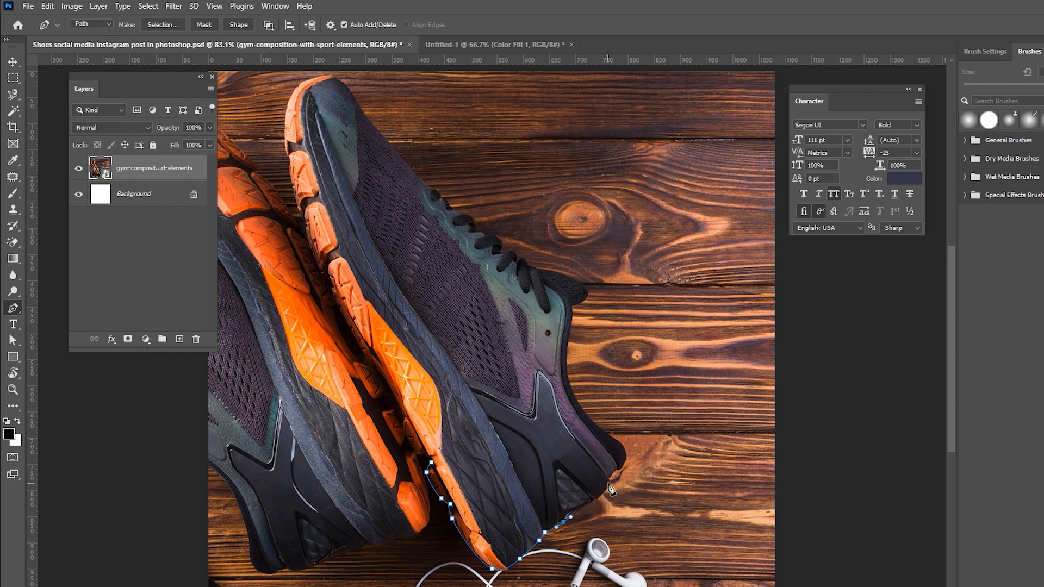
Outline the front shoe with the Pen tool, turn the path into a selection, and mask the photo layer with it.
left_click(616, 468)
left_click(625, 453)
left_click(601, 432)
left_click(590, 416)
left_click(567, 375)
left_click(570, 303)
left_click(583, 285)
left_click(537, 268)
left_click(526, 265)
left_click(521, 255)
left_click(515, 254)
left_click(501, 253)
left_click(496, 238)
left_click(485, 235)
left_click(478, 230)
left_click(472, 217)
left_click(463, 214)
left_click(441, 199)
left_click(427, 185)
left_click(373, 125)
left_click(331, 77)
left_click(303, 83)
left_click(285, 131)
left_click(286, 149)
left_click(293, 191)
left_click(302, 217)
left_click(314, 255)
left_click(324, 278)
left_click(349, 326)
left_click(378, 371)
left_click(398, 404)
left_click_drag(405, 431, 406, 441)
left_click(424, 455)
left_click(431, 463)
key("ctrl+Return")
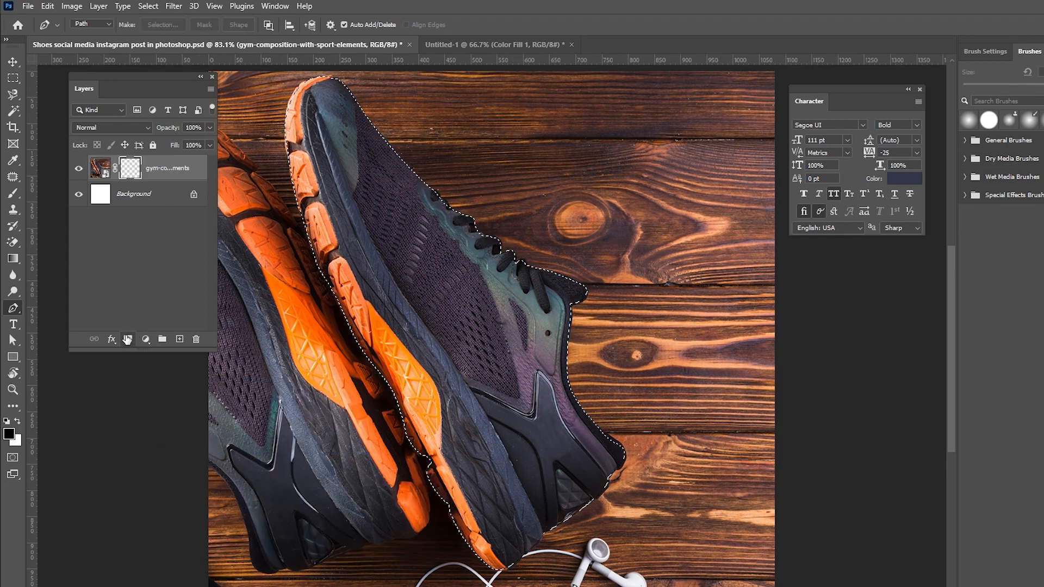
left_click(128, 339)
Flip the cut-out shoe vertically, rotate it about -60.6° and scale it to about 75%, then reposition it centrally.
key("ctrl+t")
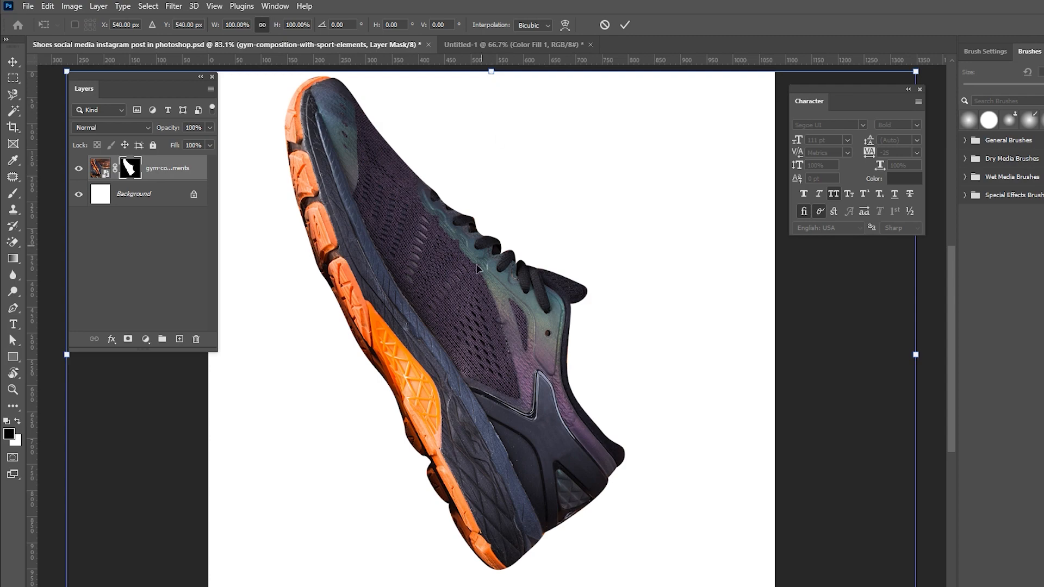
right_click(476, 269)
left_click(505, 548)
left_click_drag(53, 100, 604, 444)
left_click_drag(506, 405, 553, 387)
left_click_drag(610, 411, 648, 429)
left_click_drag(465, 383, 458, 363)
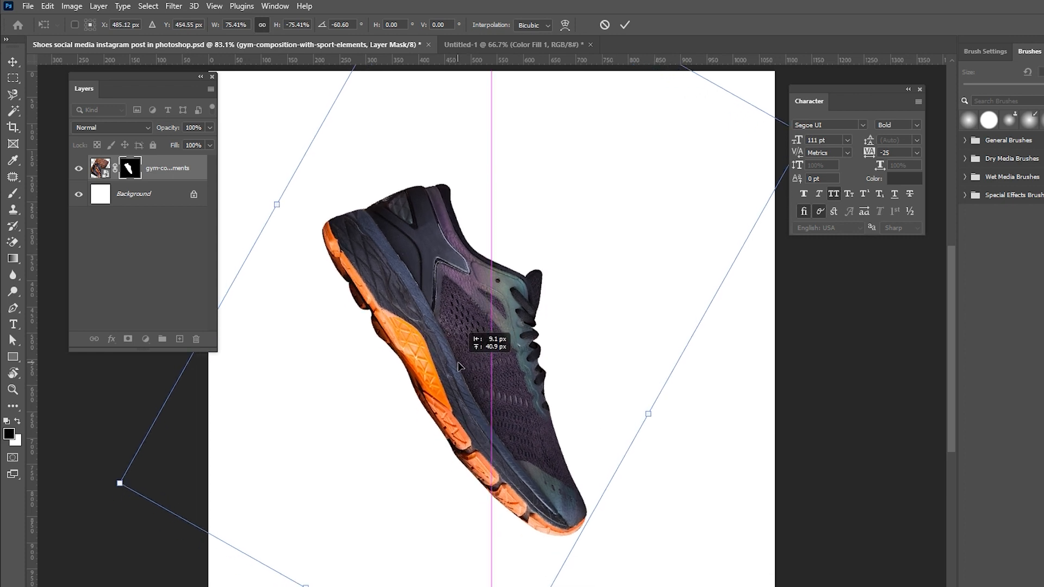
key("Return")
Add a Gradient Fill layer above the background using the orange preset with stops #facc22 and #f87500.
left_click(134, 194)
left_click(146, 339)
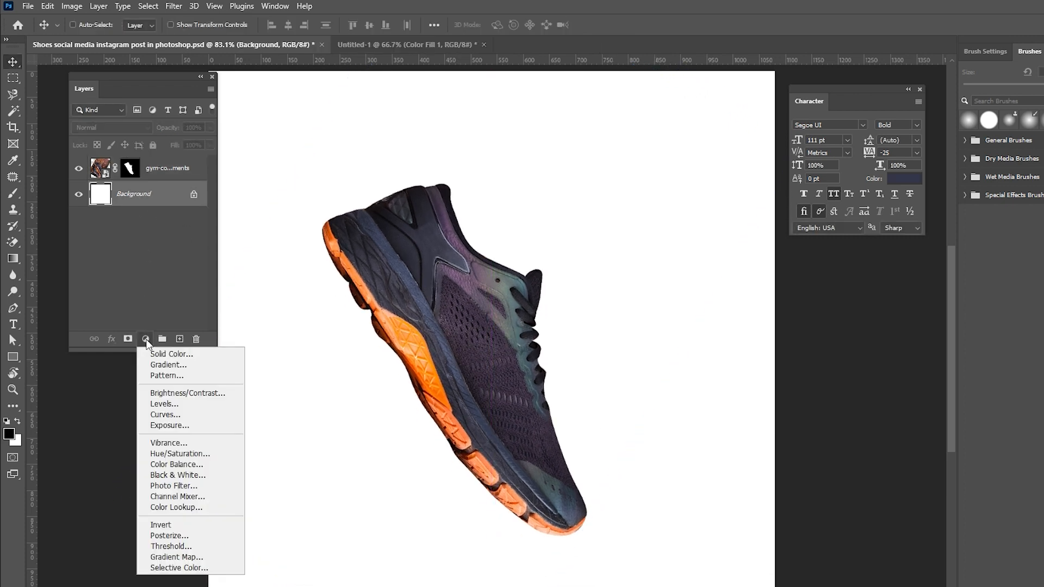
left_click(157, 365)
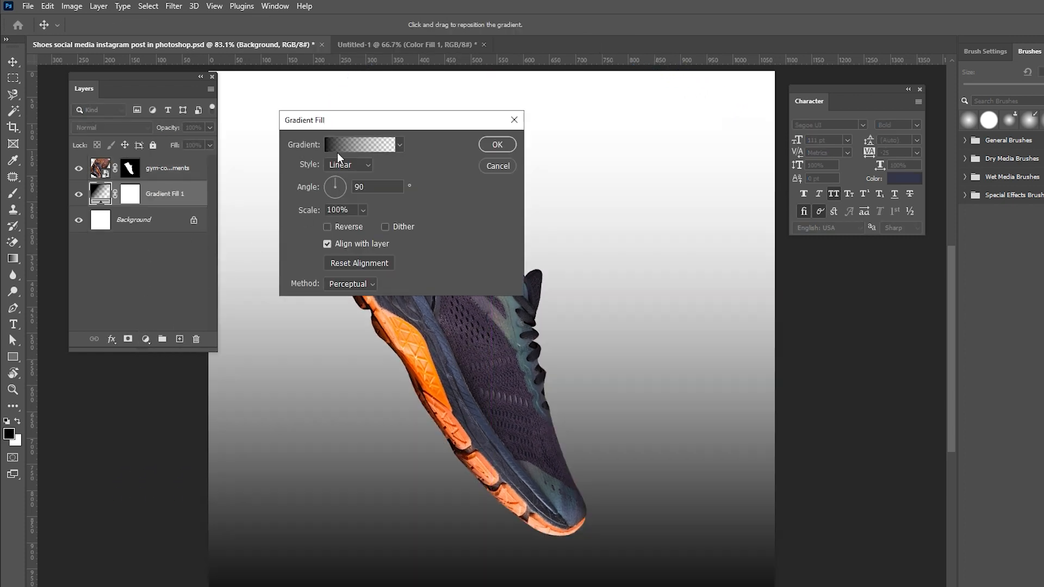
left_click(337, 145)
scroll(361, 158, "down", 5)
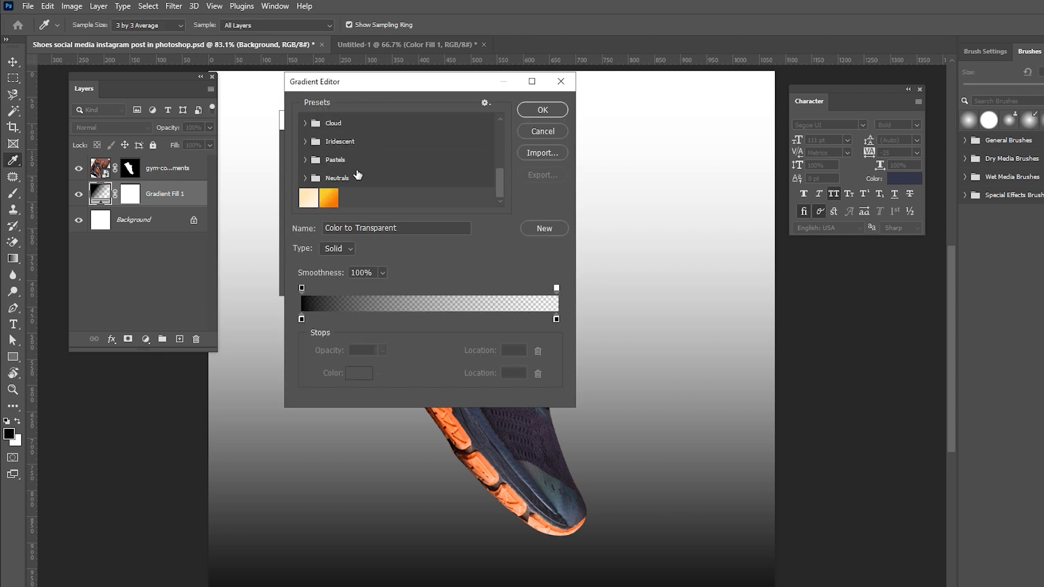
left_click(327, 199)
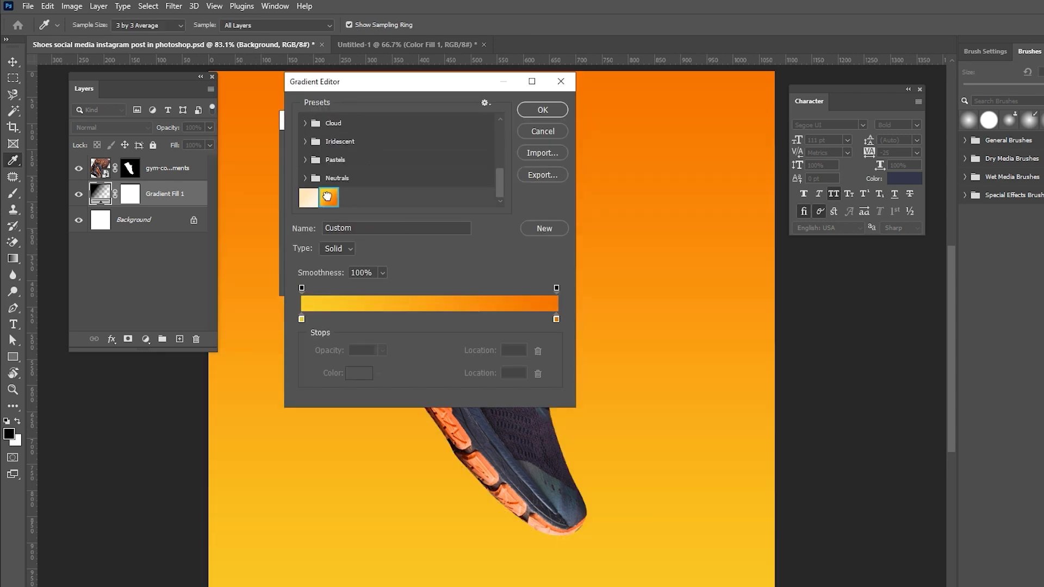
double_click(302, 320)
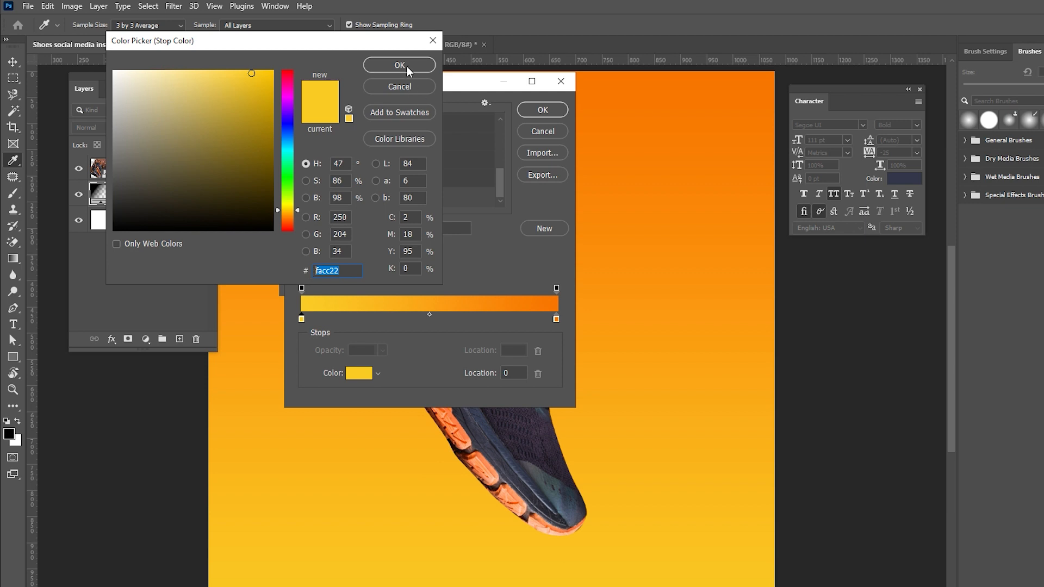
left_click(406, 66)
double_click(556, 319)
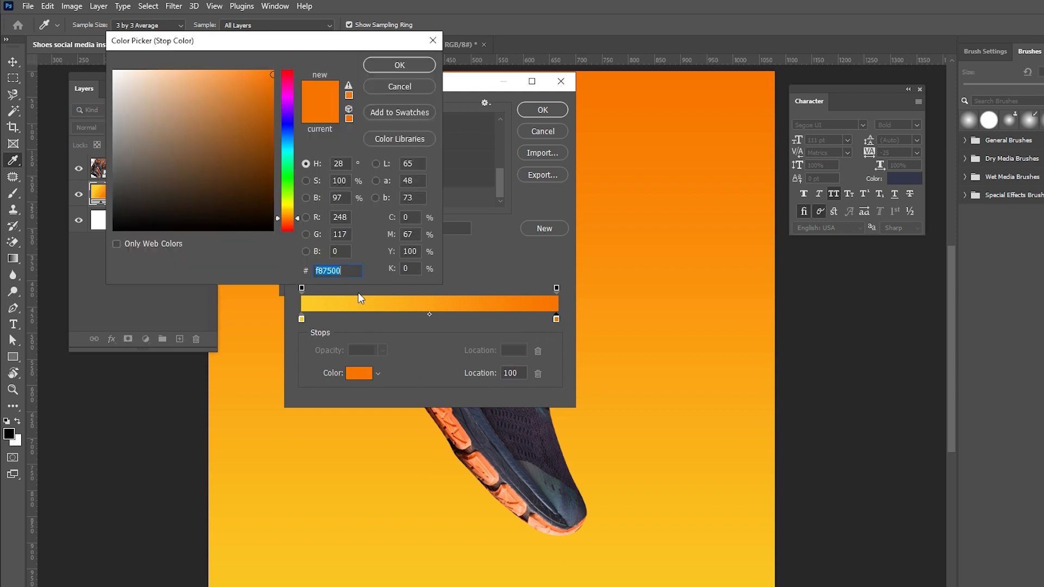
left_click(400, 66)
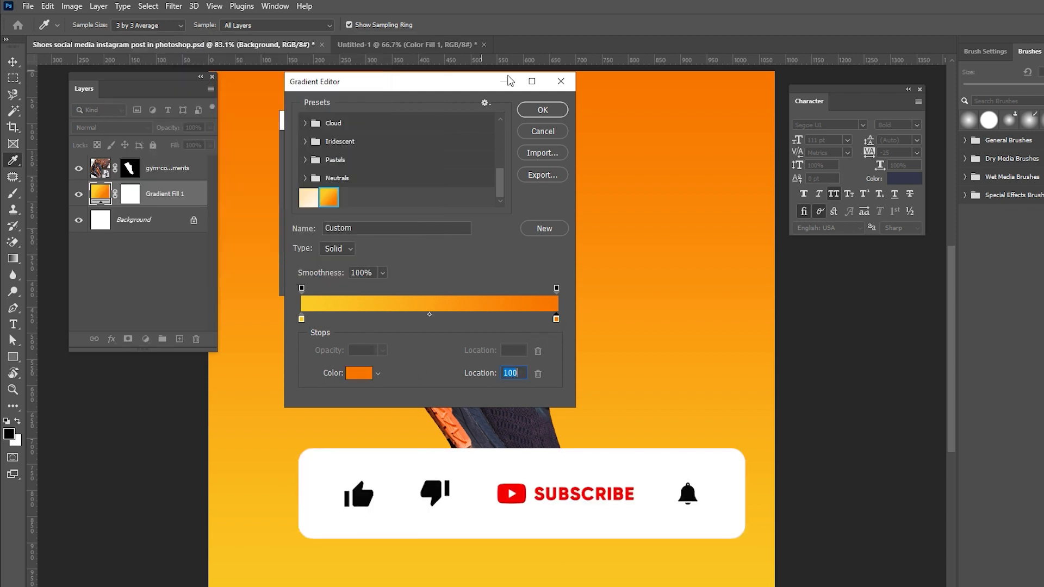
left_click(543, 110)
Set the gradient fill style to Radial and confirm the fill.
left_click(339, 165)
left_click(337, 187)
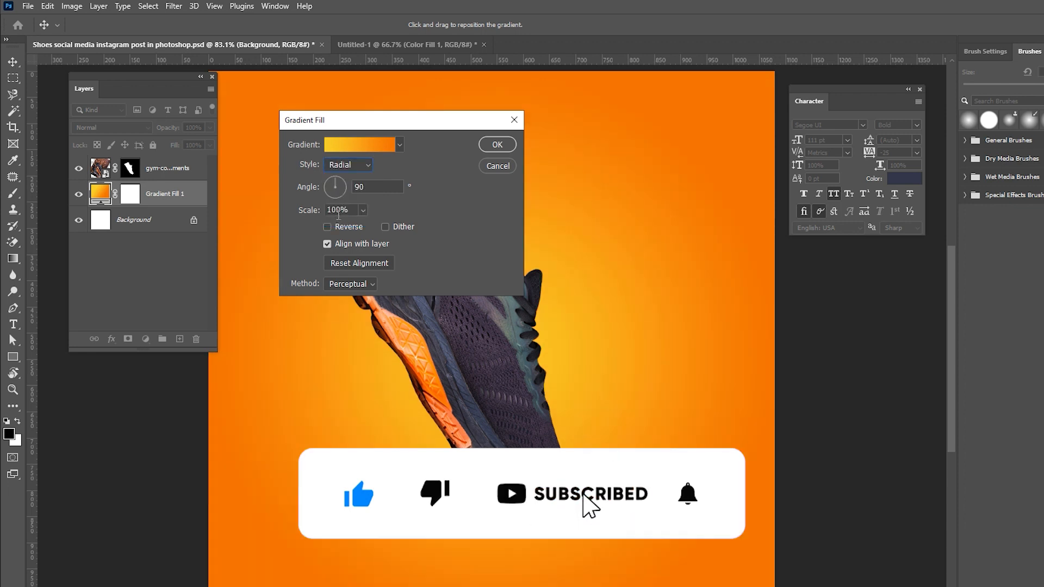
left_click(321, 210)
key("Return")
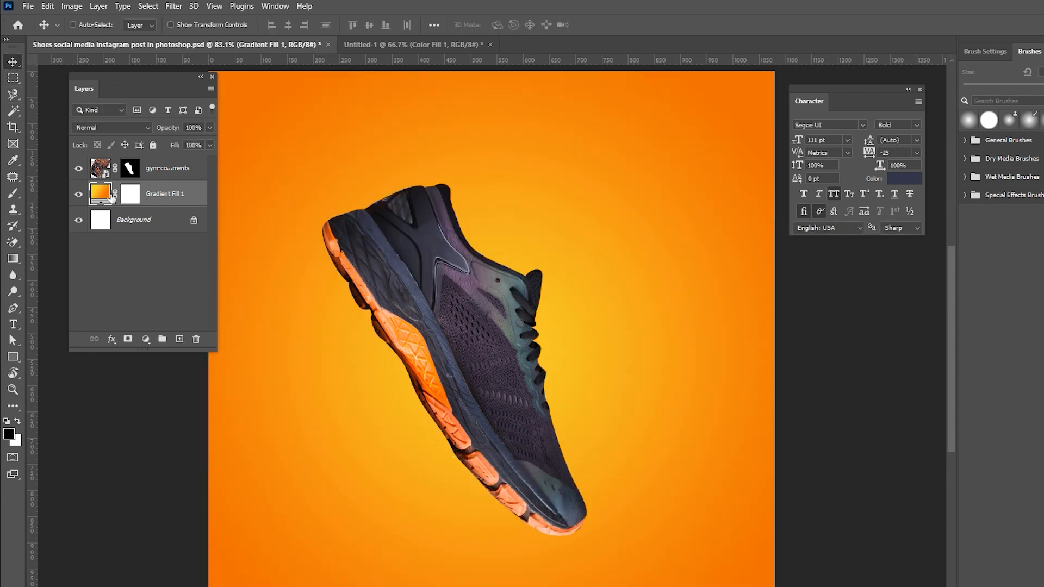
Draw a triangular shape layer with the Pen tool in Shape mode across the canvas's lower-right corner.
left_click(13, 312)
left_click(93, 25)
left_click(90, 35)
left_click(484, 584)
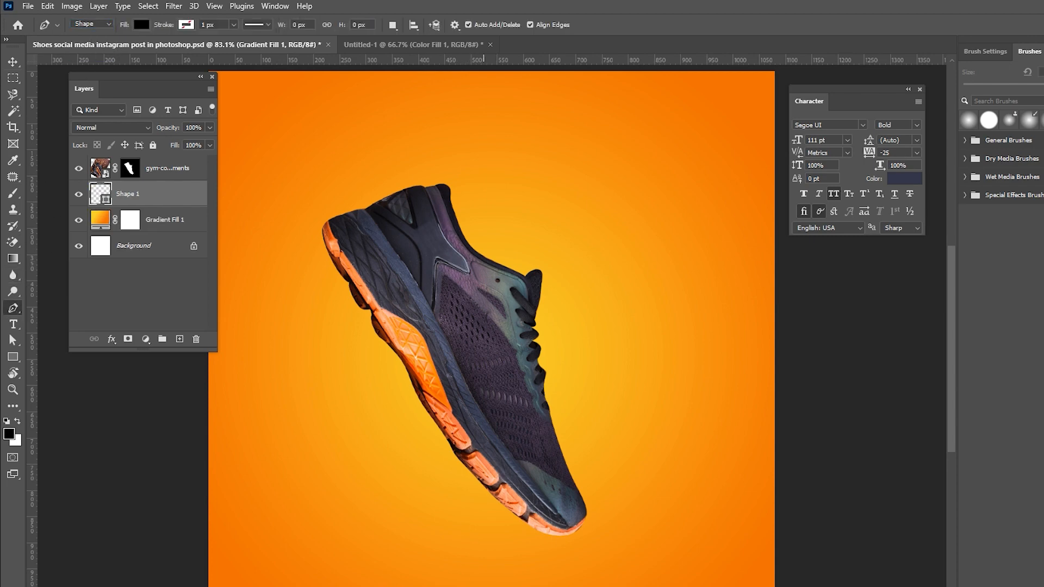
left_click(780, 192)
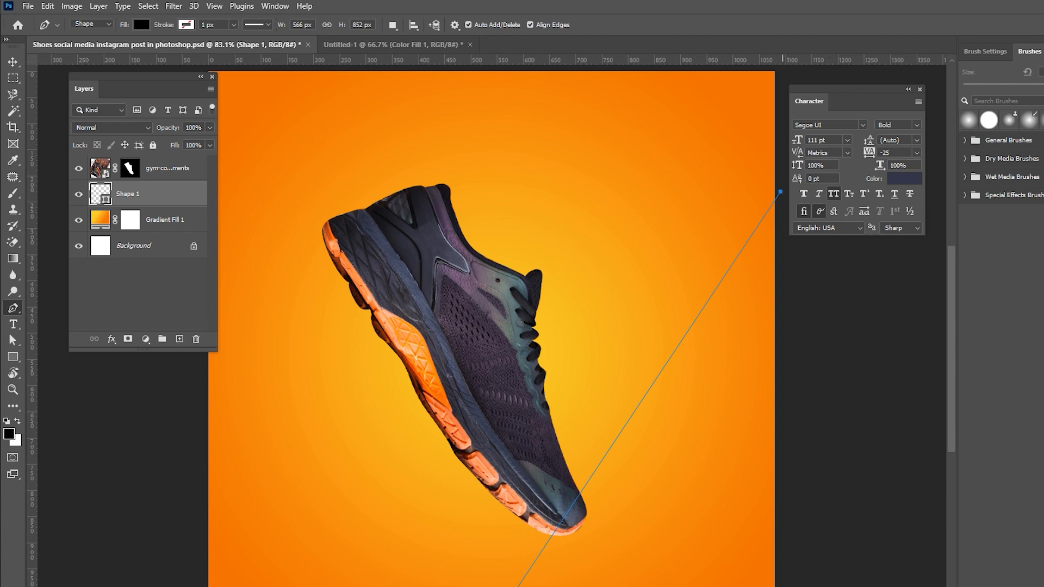
left_click(781, 586)
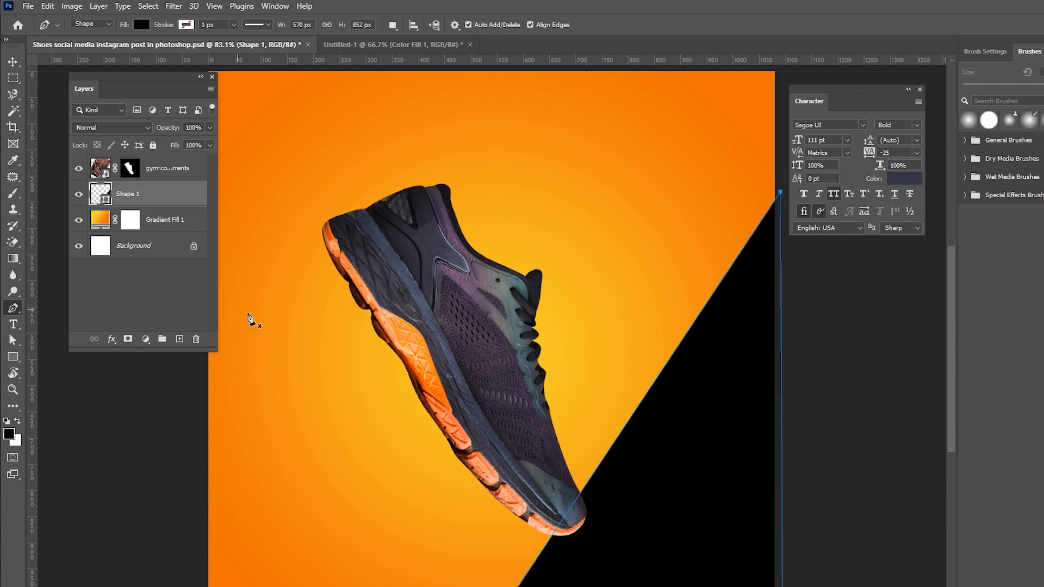
Apply a reversed Gradient Overlay layer style to the triangle shape.
double_click(157, 199)
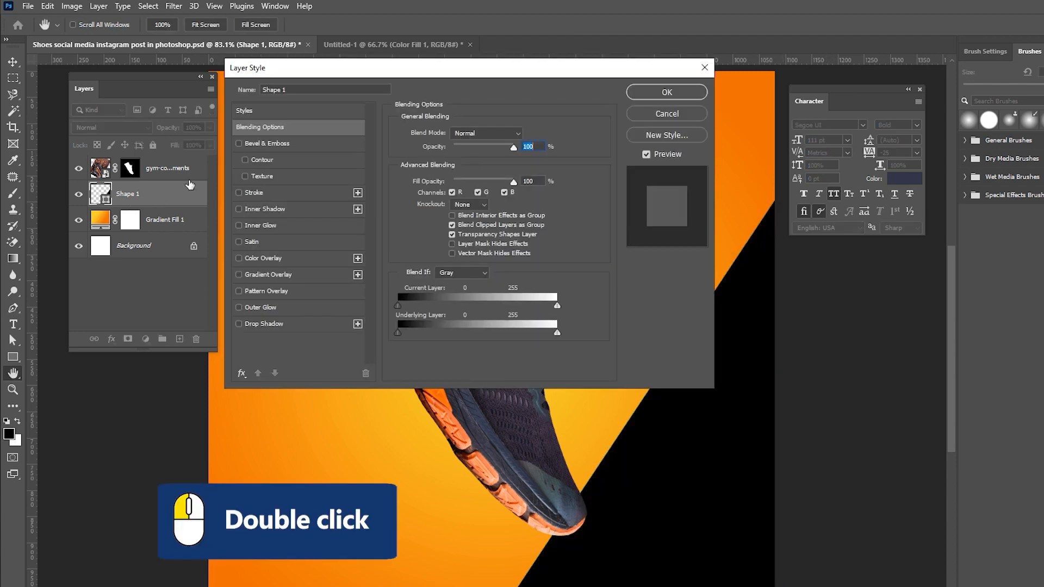
left_click(269, 279)
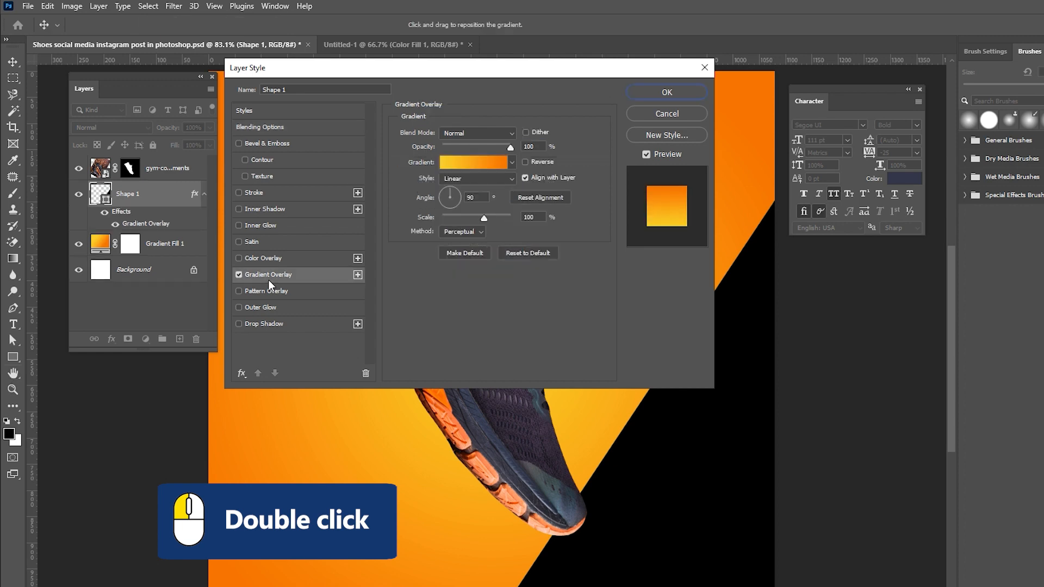
left_click(526, 162)
left_click(643, 93)
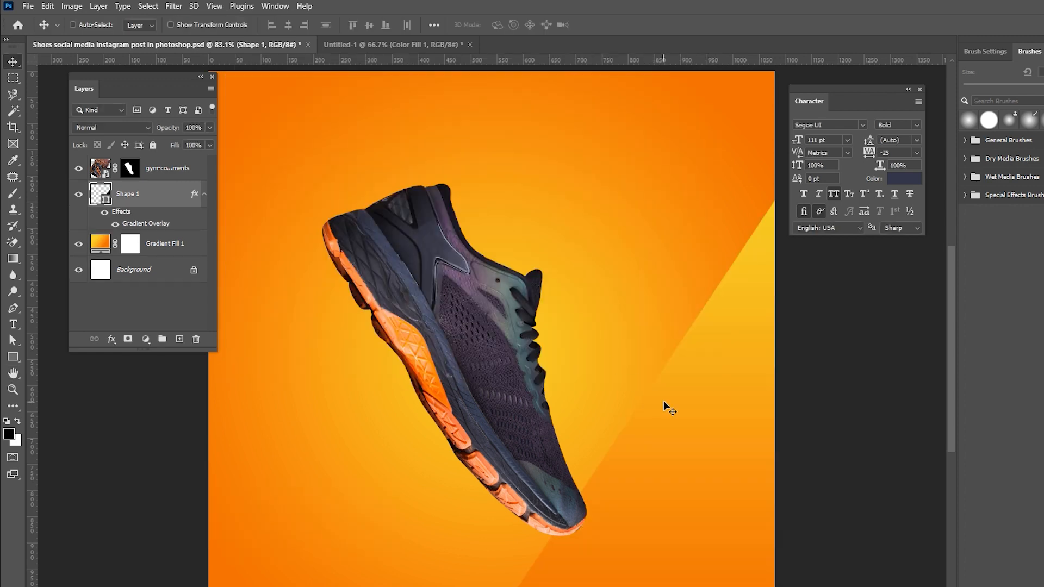
Duplicate the triangle shape, flip the copy, and move it to the canvas's upper-left area.
left_click_drag(145, 199, 181, 341)
key("ctrl+t")
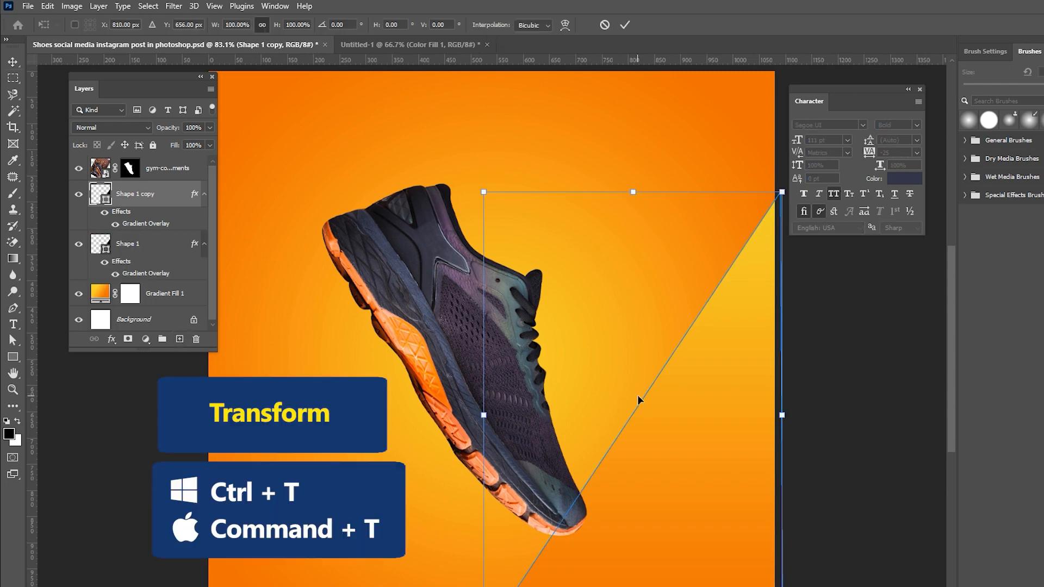
right_click(637, 395)
left_click(661, 386)
right_click(666, 386)
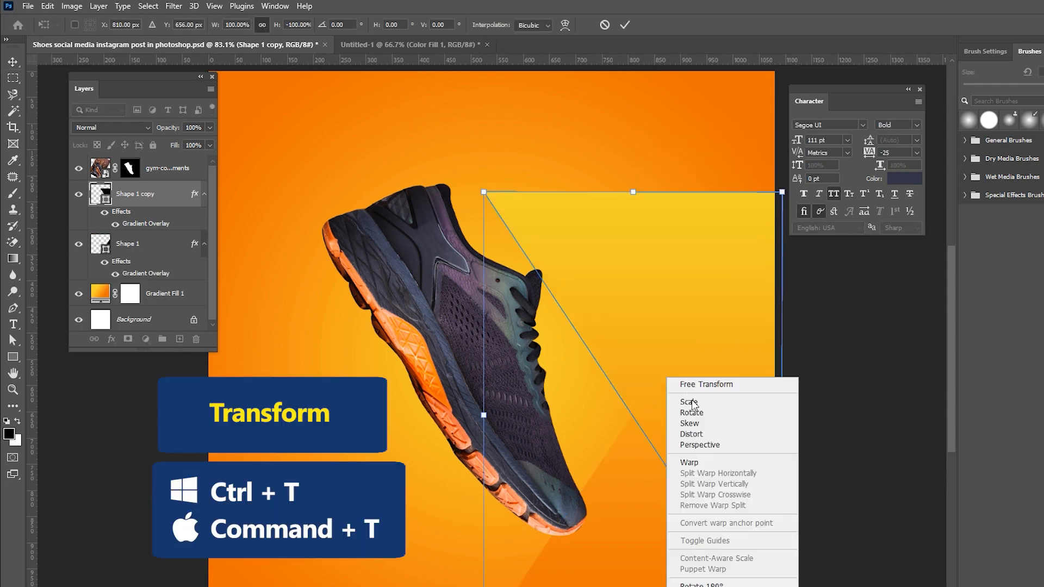
left_click(709, 586)
left_click_drag(704, 480, 433, 351)
key("Return")
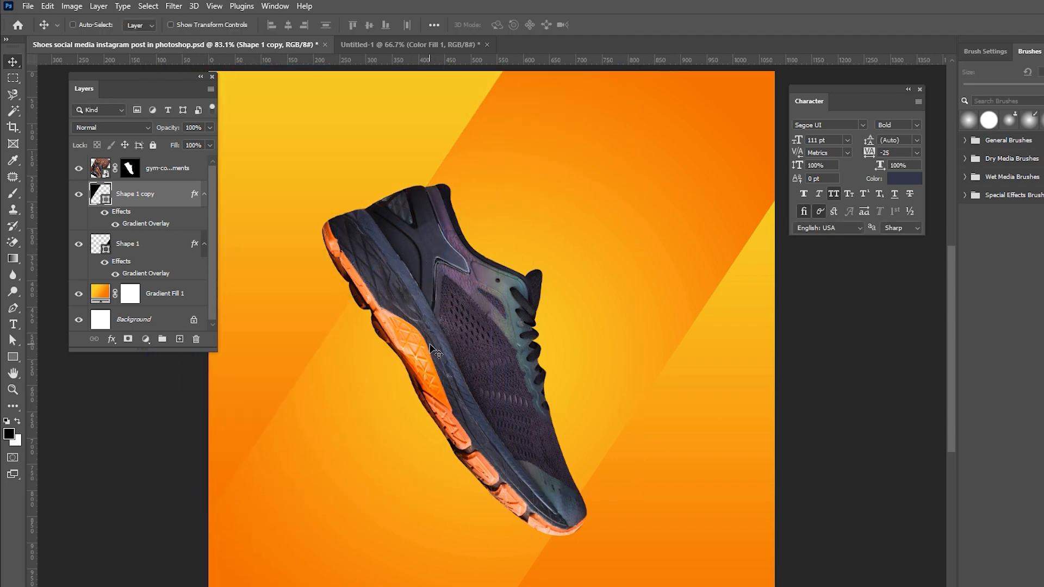
Turn off Reverse in the copied shape's Gradient Overlay style.
double_click(170, 221)
left_click(524, 162)
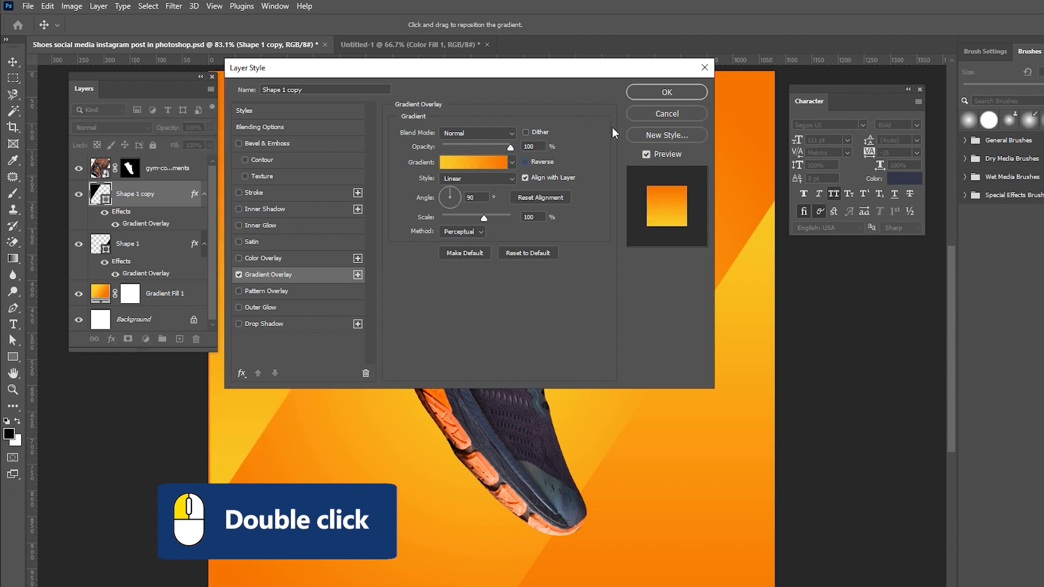
left_click(667, 92)
Add the headline text NEW COLECTION near the top of the canvas.
left_click(13, 325)
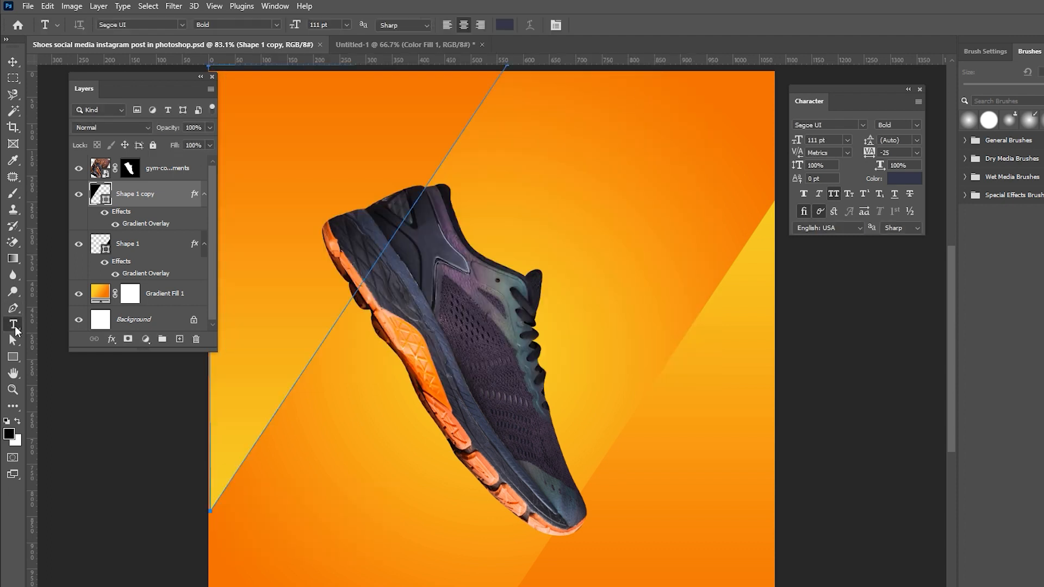
left_click(519, 159)
type("NEW COLECTION")
left_click(601, 25)
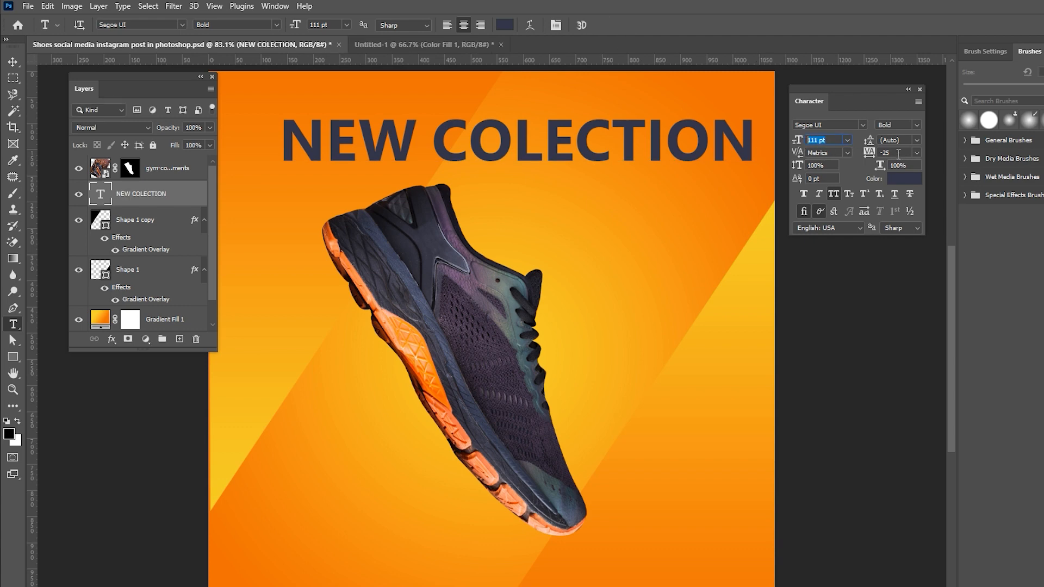
Align the headline to the horizontal centre of the canvas together with the background.
left_click(13, 62)
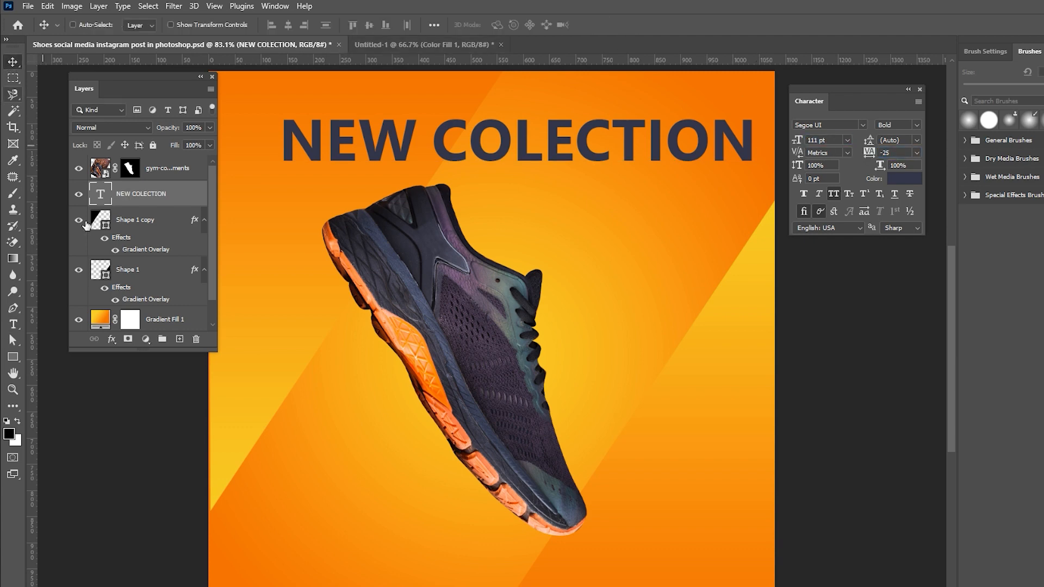
scroll(148, 270, "down", 1)
left_click(151, 325, "ctrl")
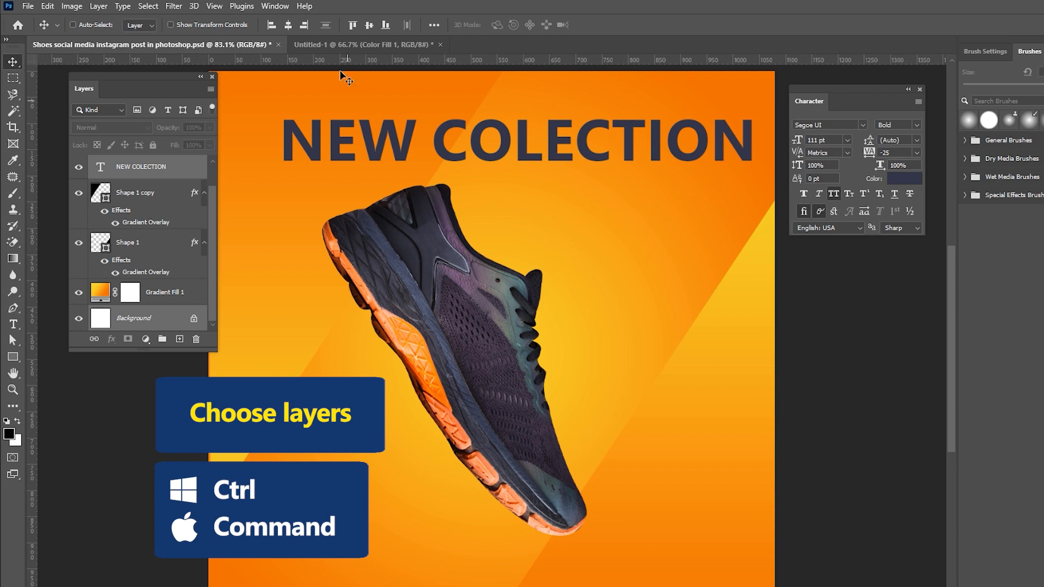
left_click(287, 25)
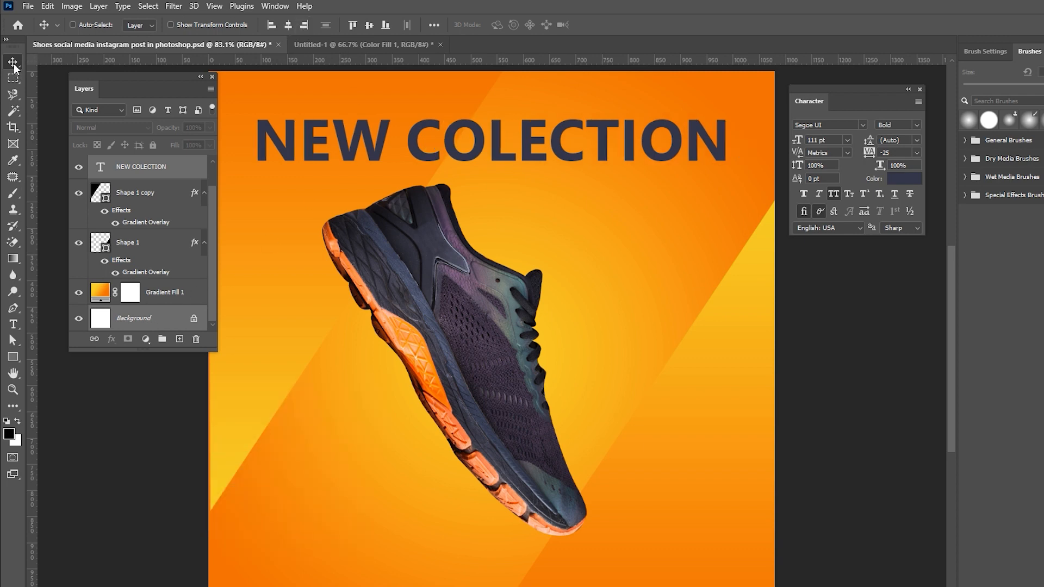
Move the headline slightly upward and save the document.
right_click(541, 138)
left_click(560, 149)
left_click_drag(560, 152, 537, 133)
key("ctrl+s")
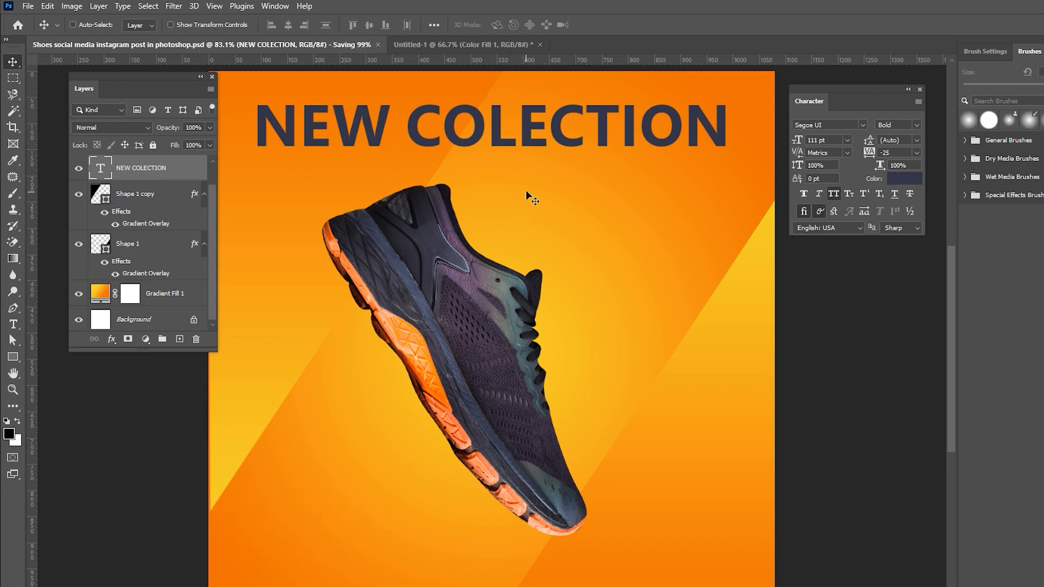
Paste LIMITED EDITION as a new 28 pt text layer over the shoe area.
key("t")
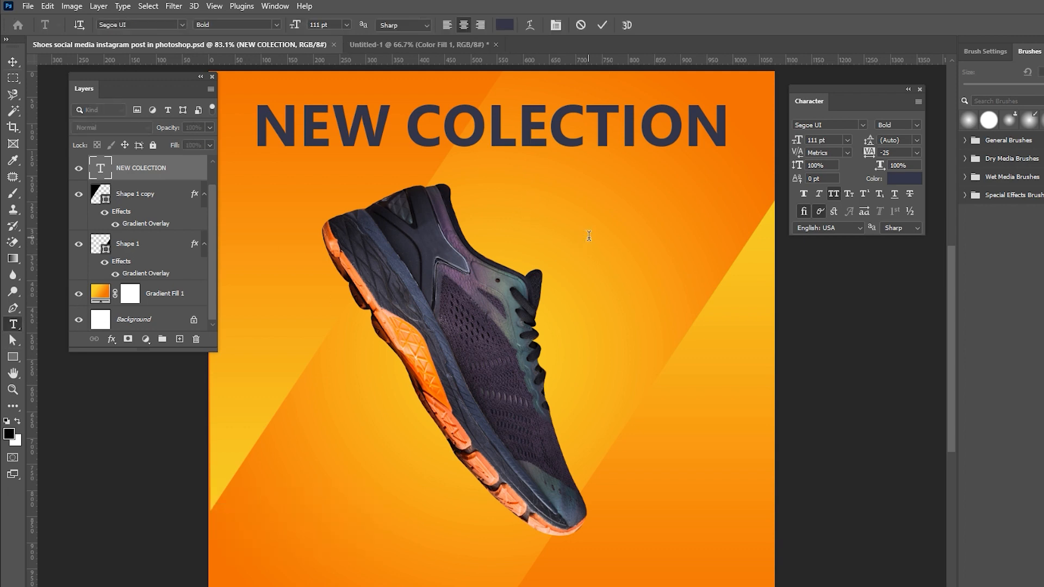
left_click(588, 237)
type("LIMITED EDITION")
left_click(602, 25)
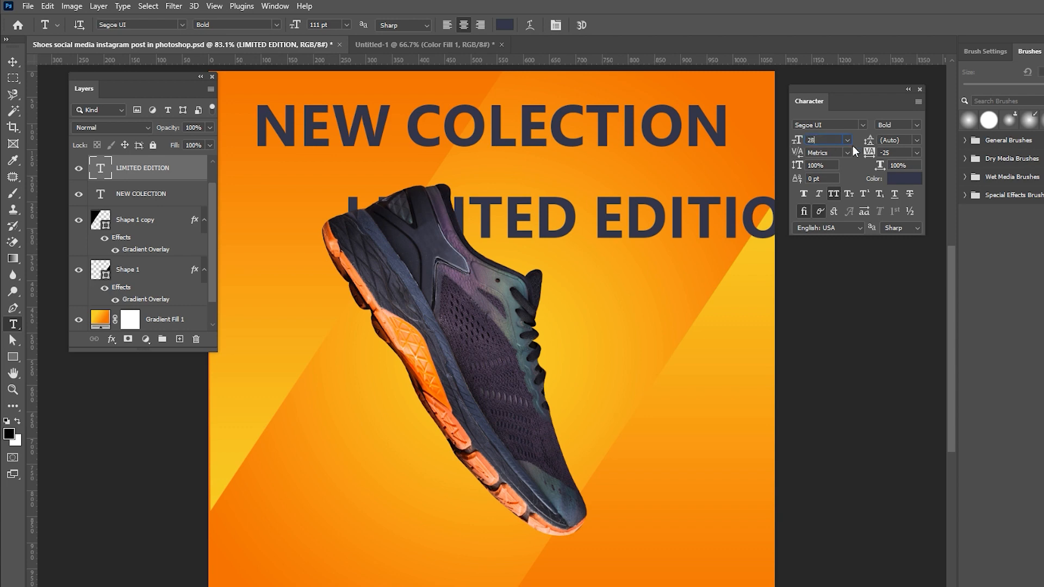
Set the LIMITED EDITION text's tracking to 1660.
left_click(892, 153)
type("1")
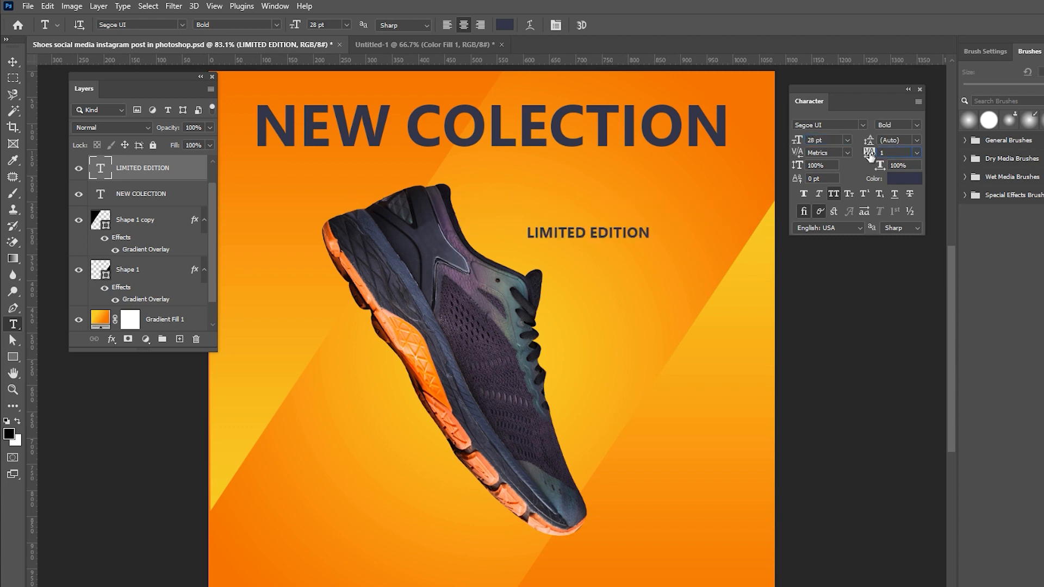
type("660")
key("Return")
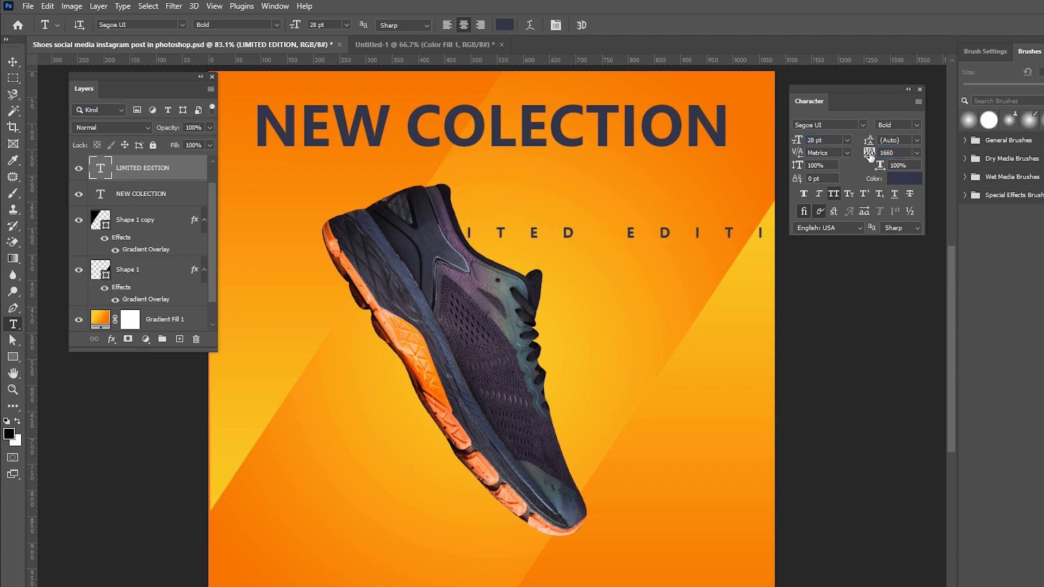
Centre LIMITED EDITION horizontally just below the headline and save the document.
left_click(10, 65)
scroll(136, 239, "down", 1)
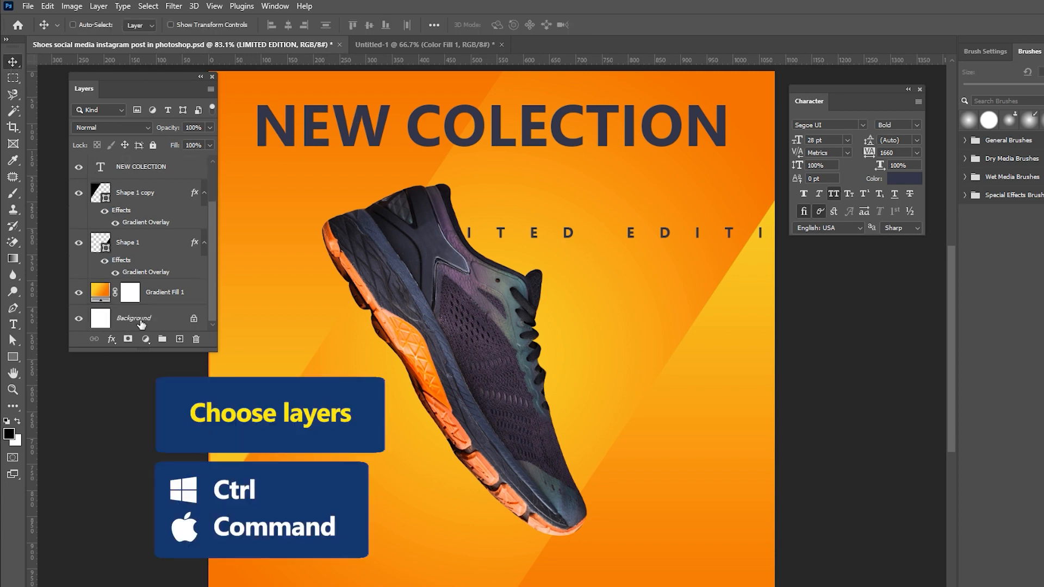
left_click(141, 318, "ctrl")
right_click(541, 233)
left_click(560, 236)
left_click_drag(573, 239, 573, 177)
key("ctrl+s")
Add the text SNEAKER as a new text layer beside the shoe.
left_click(13, 324)
left_click(599, 280)
type("SNEAKER")
left_click(16, 65)
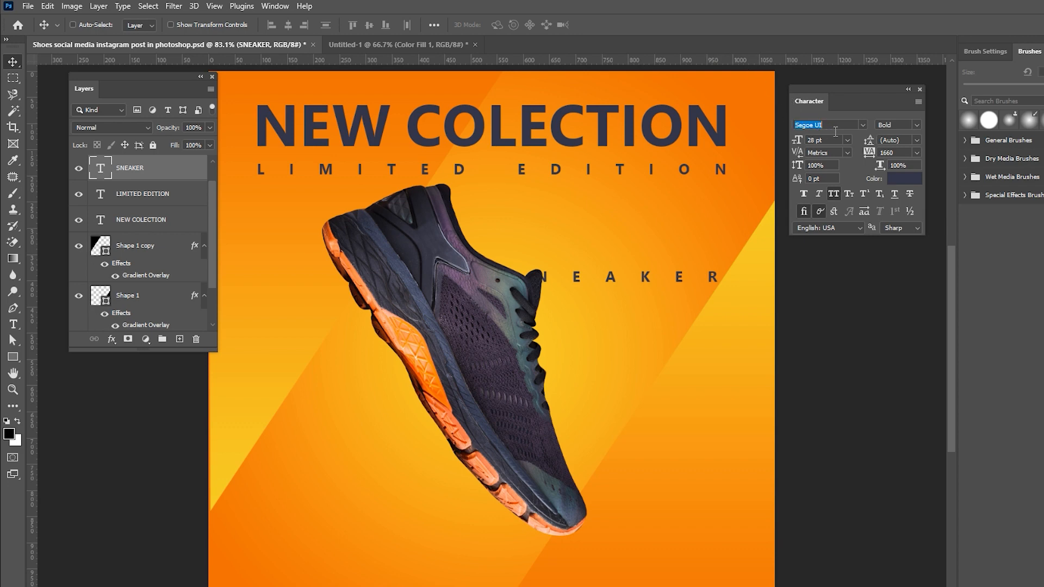
Restyle SNEAKER in Black weight at about 171 pt with tracking 119 and move it below LIMITED EDITION.
left_click(810, 141)
type("159")
key("Tab")
key("Tab")
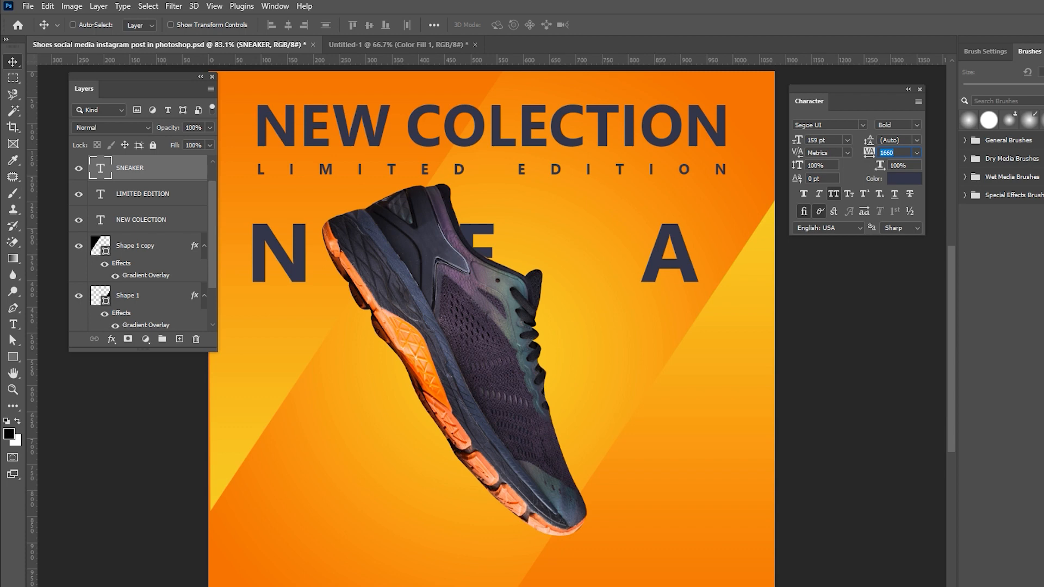
key("Return")
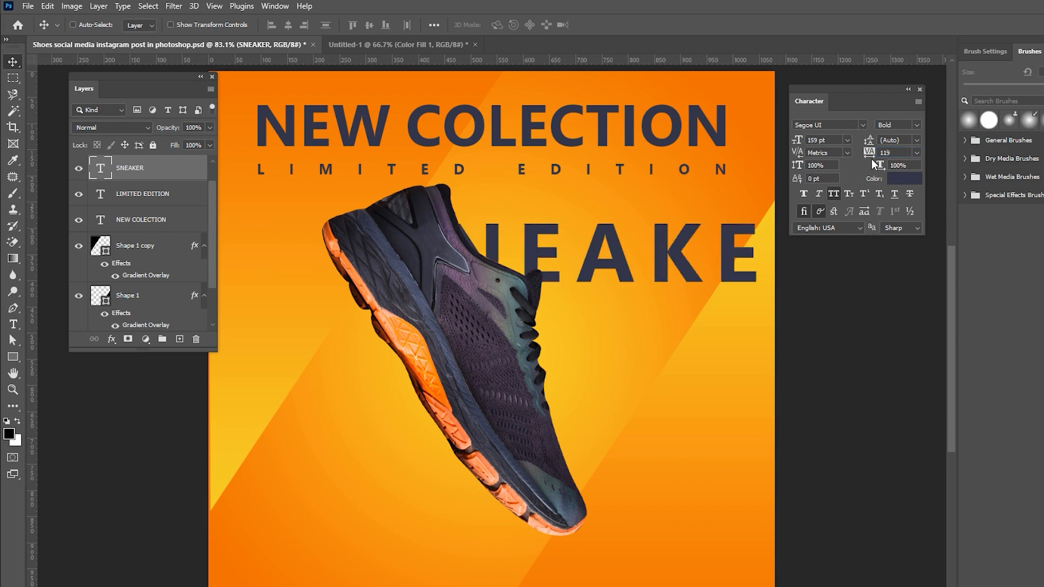
left_click(915, 133)
left_click(902, 243)
left_click_drag(665, 239, 541, 234)
left_click_drag(797, 140, 802, 142)
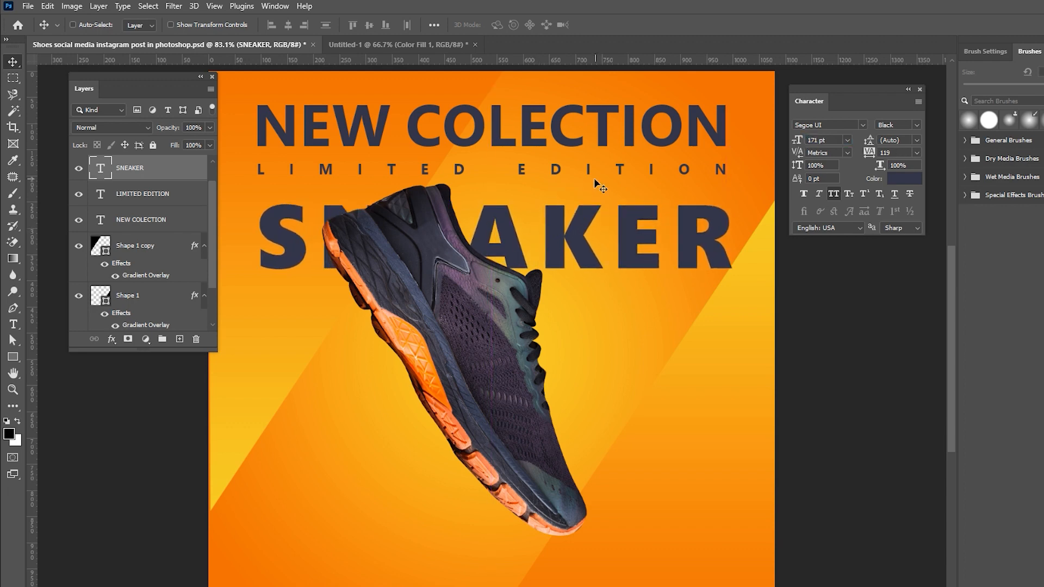
Centre the SNEAKER text horizontally on the canvas using the background layer.
scroll(140, 273, "down", 2)
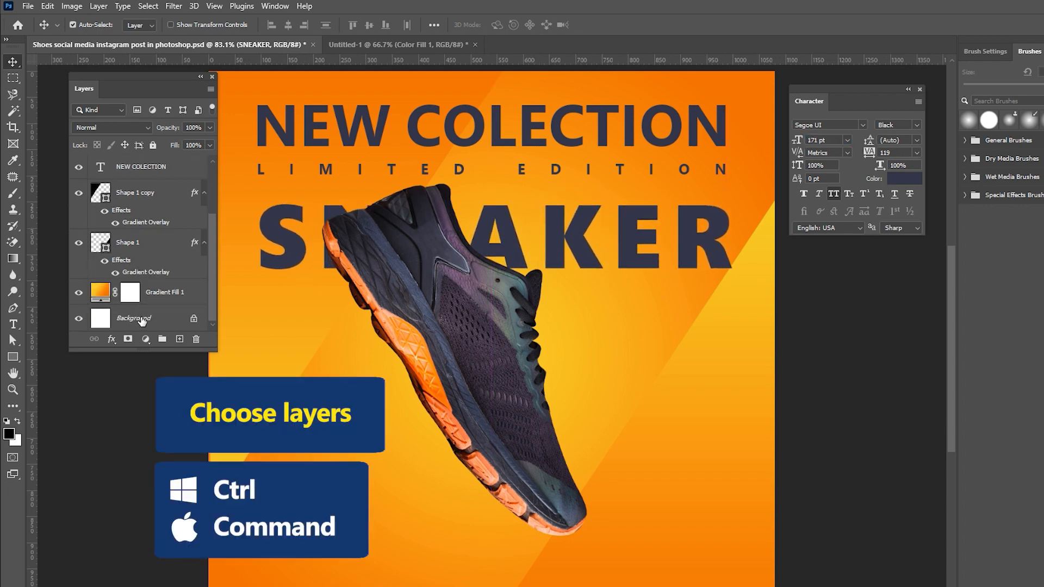
left_click(141, 321, "ctrl")
right_click(572, 249)
left_click(593, 257)
left_click_drag(585, 253, 581, 246)
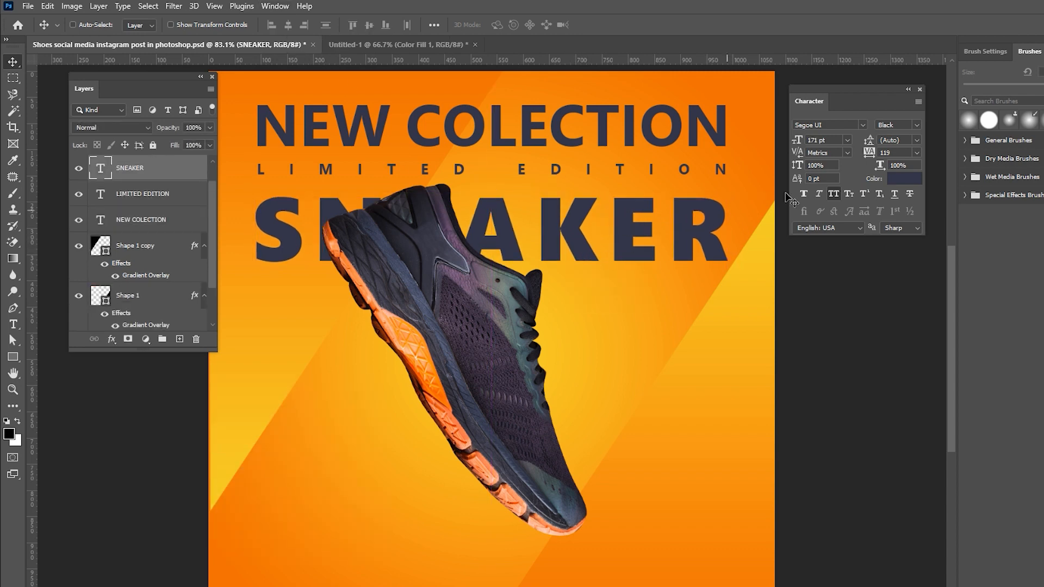
Set SNEAKER's tracking to 126 and save the document.
left_click(877, 153)
type("26")
key("Return")
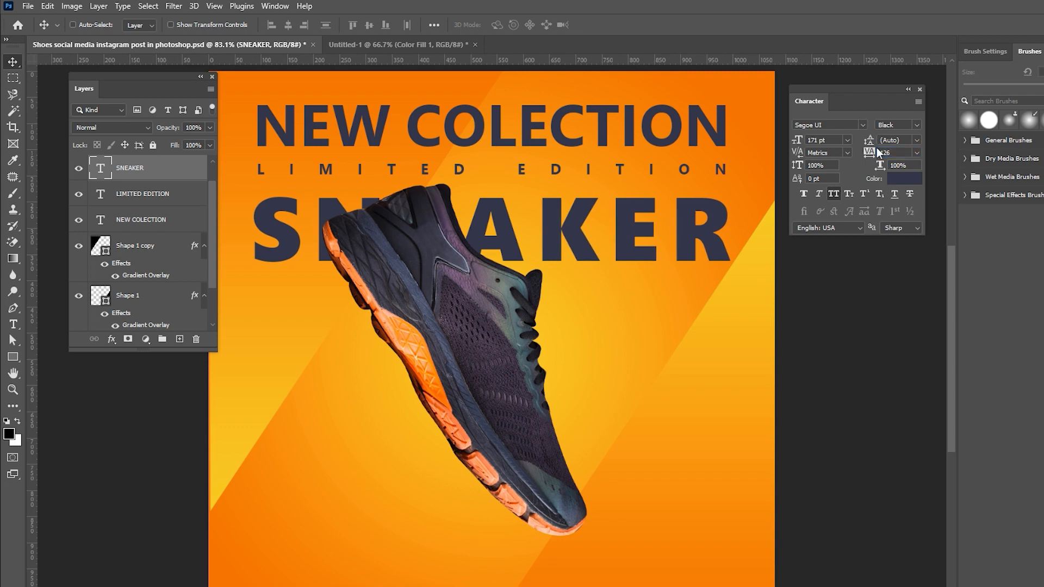
key("ctrl+s")
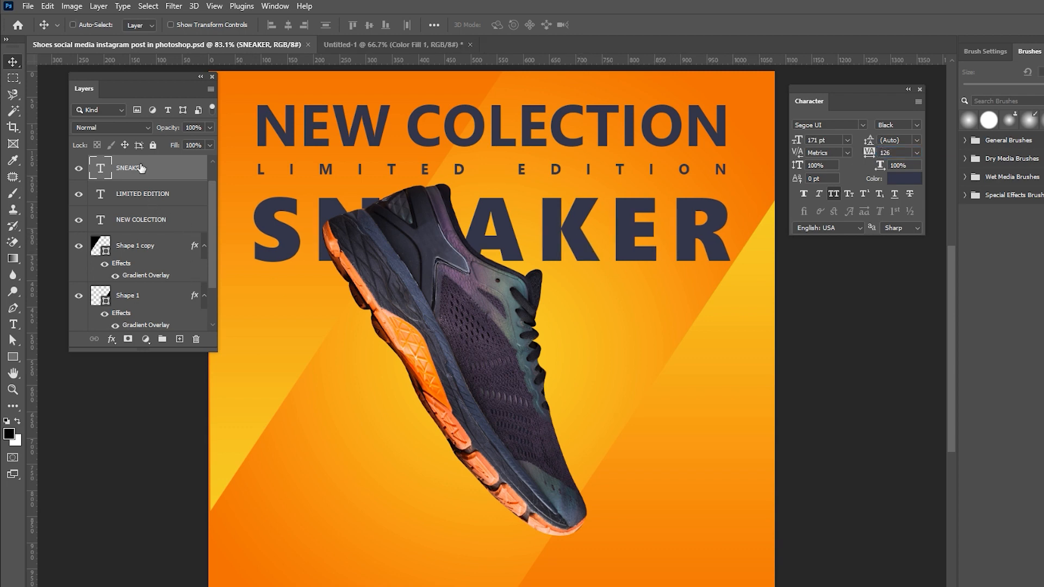
Duplicate SNEAKER, move the copy above the shoe layer and set its fill to 0%.
left_click_drag(141, 168, 180, 338)
scroll(157, 243, "up", 1)
key("ctrl+]")
left_click_drag(174, 146, 86, 149)
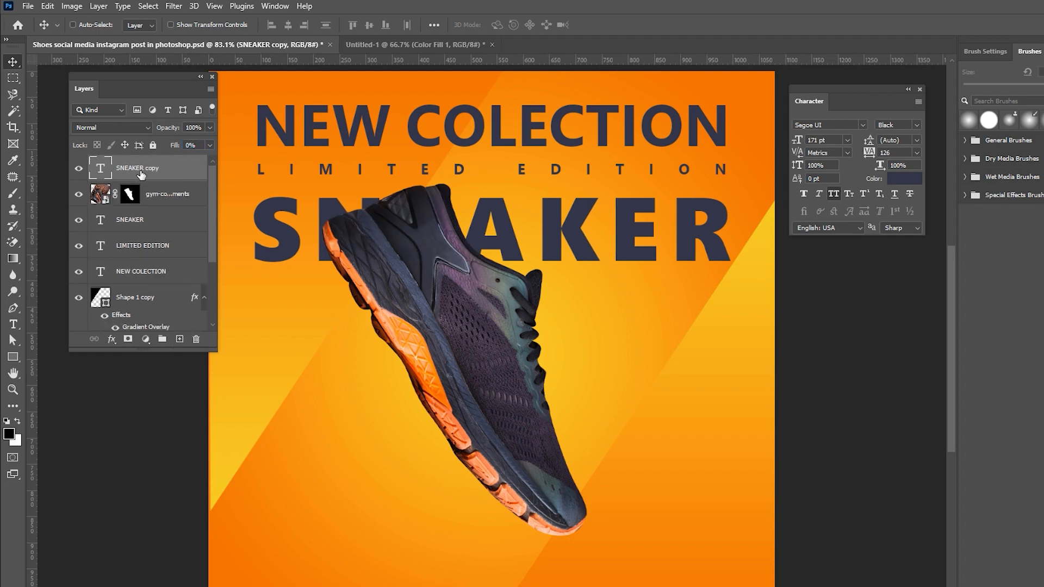
Give the SNEAKER copy a stroke in the yellow sampled from the background.
double_click(191, 163)
left_click(467, 168)
left_click(607, 200)
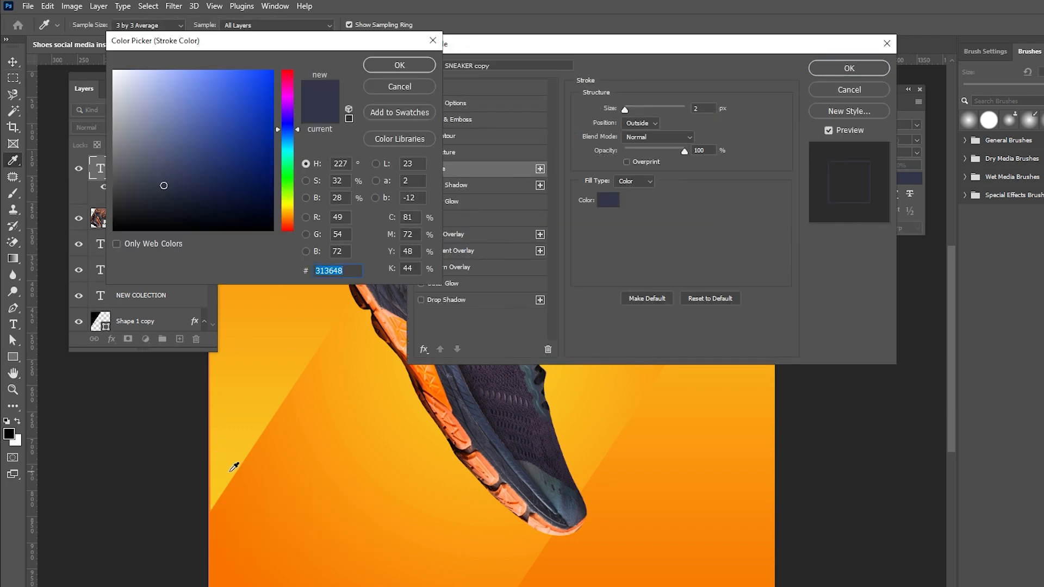
left_click(229, 467)
left_click(396, 66)
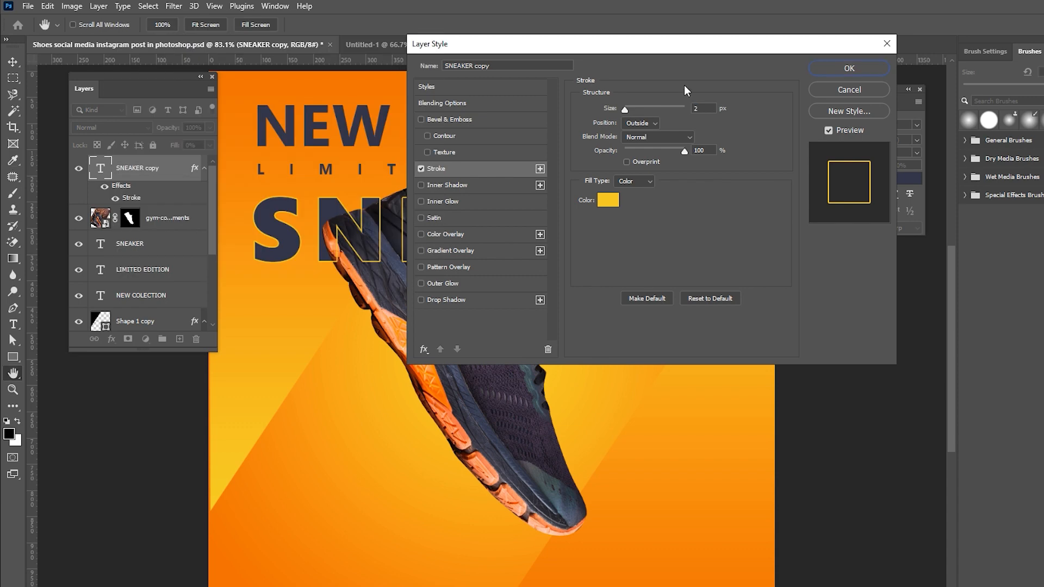
double_click(701, 107)
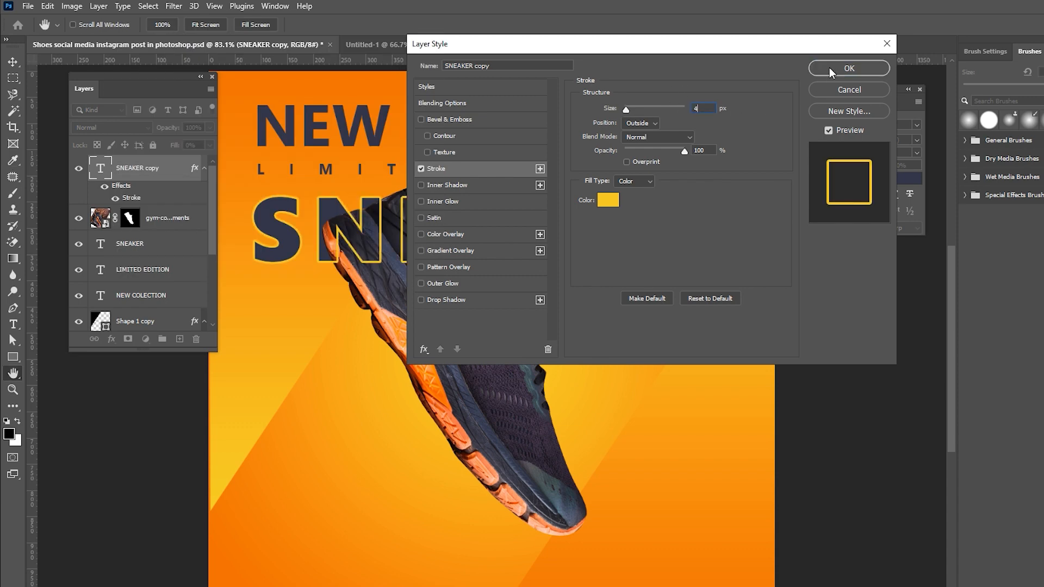
left_click(849, 68)
Nudge the angled background shape slightly left and save the document.
key("v")
right_click(275, 366)
left_click(275, 363)
left_click_drag(274, 361, 267, 361)
key("ctrl+s")
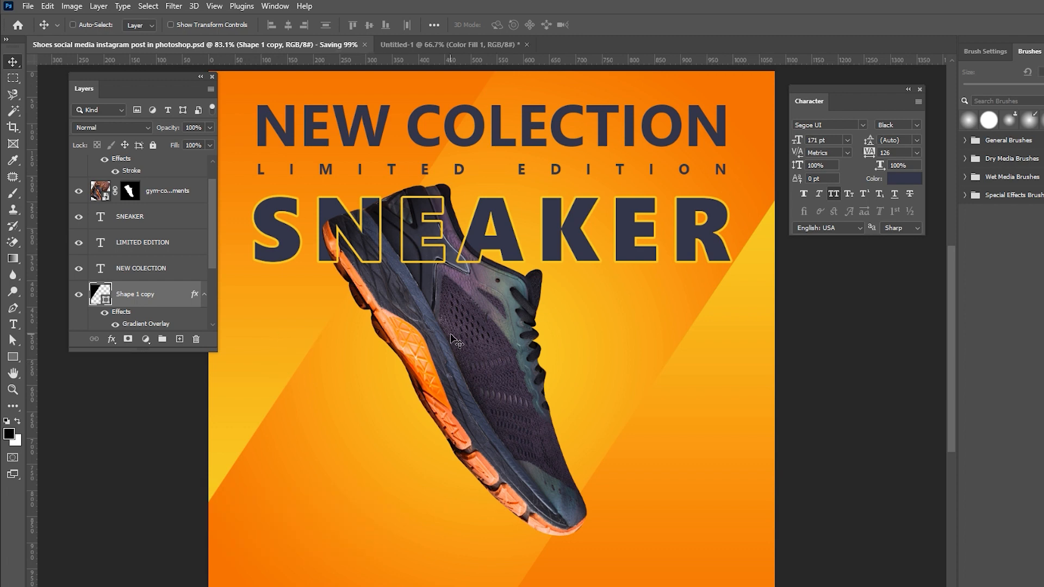
Duplicate SNEAKER, move the copy one line lower and set its fill to 1%.
left_click(144, 220)
key("ctrl+j")
left_click_drag(526, 222, 527, 296)
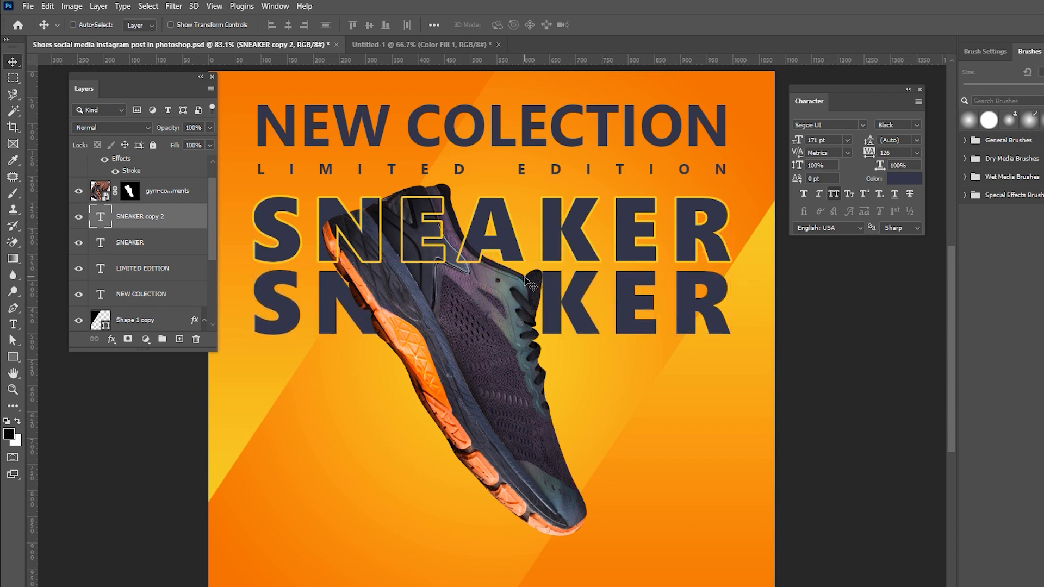
left_click_drag(173, 147, 59, 147)
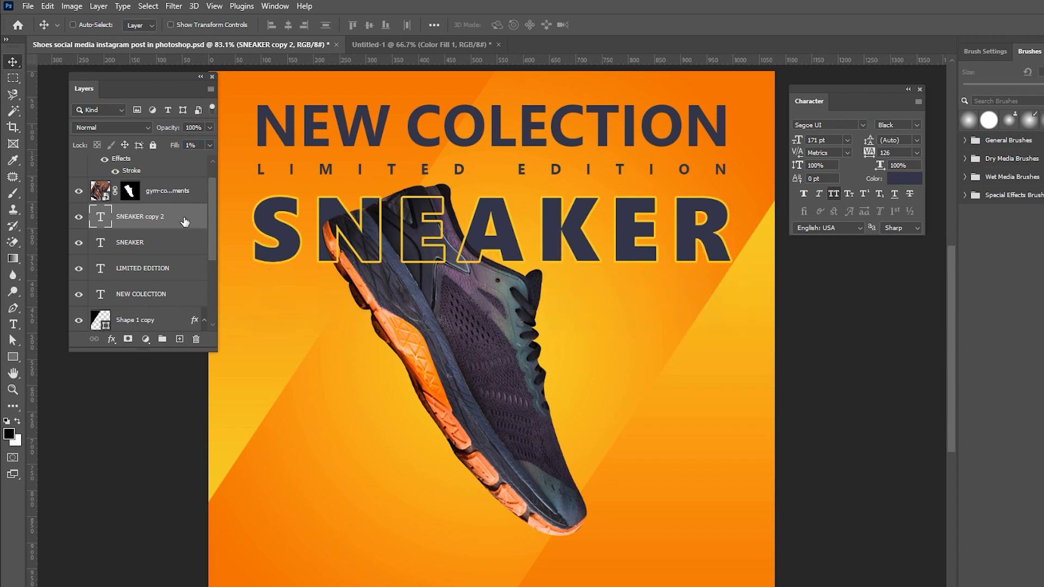
Add a 2 px dark navy (313648) stroke to the lower SNEAKER copy.
double_click(185, 221)
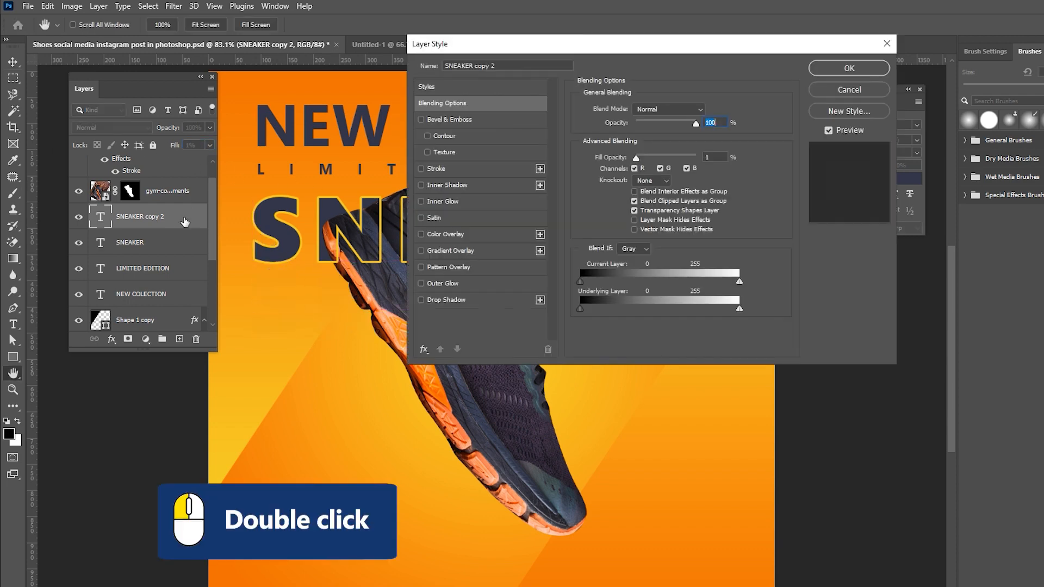
left_click(441, 169)
type("2")
left_click(607, 200)
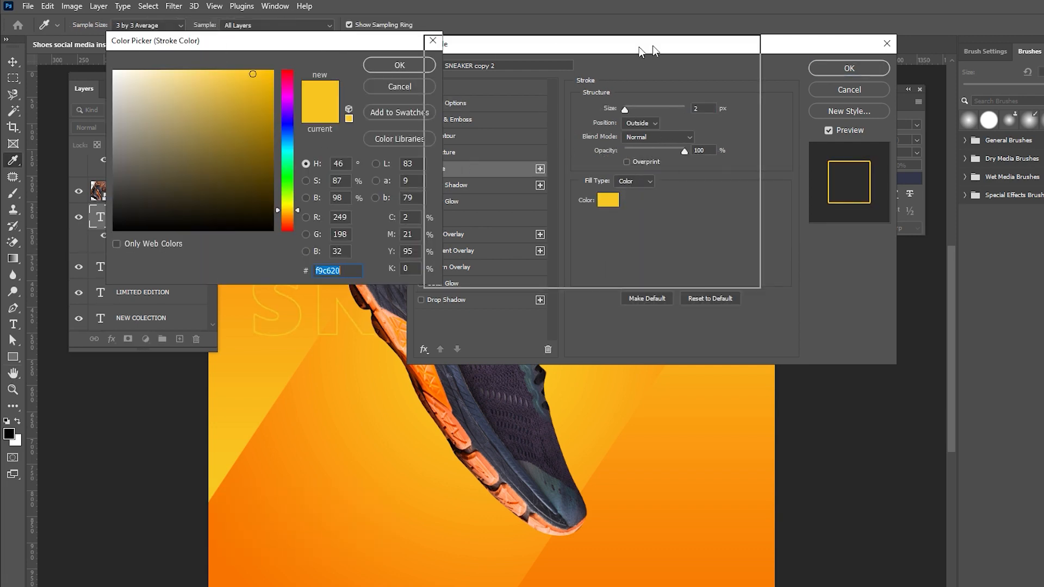
left_click_drag(424, 41, 761, 43)
left_click(272, 209)
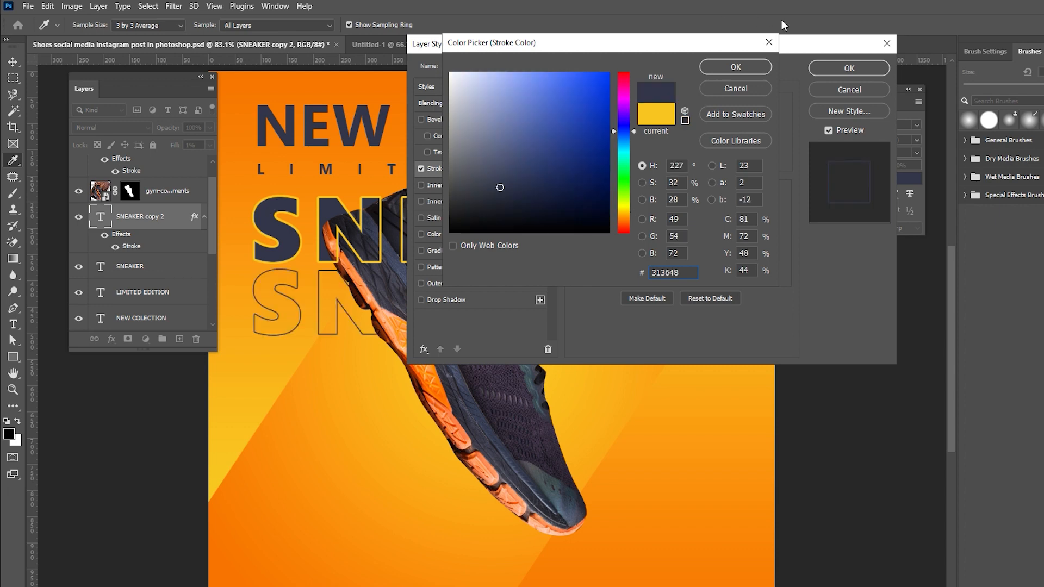
left_click(735, 67)
left_click(849, 68)
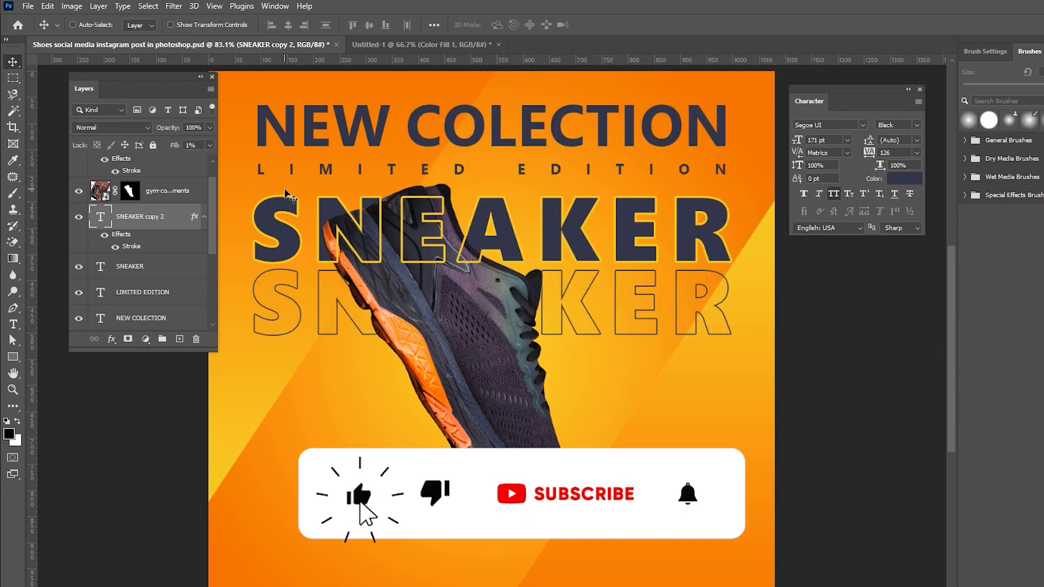
Duplicate the outlined SNEAKER three times, stacking each copy one line lower down the poster.
left_click_drag(170, 219, 181, 338)
left_click_drag(590, 283, 590, 356)
left_click_drag(168, 218, 180, 338)
left_click_drag(604, 349, 605, 421)
left_click_drag(169, 219, 181, 338)
left_click_drag(581, 426, 581, 498)
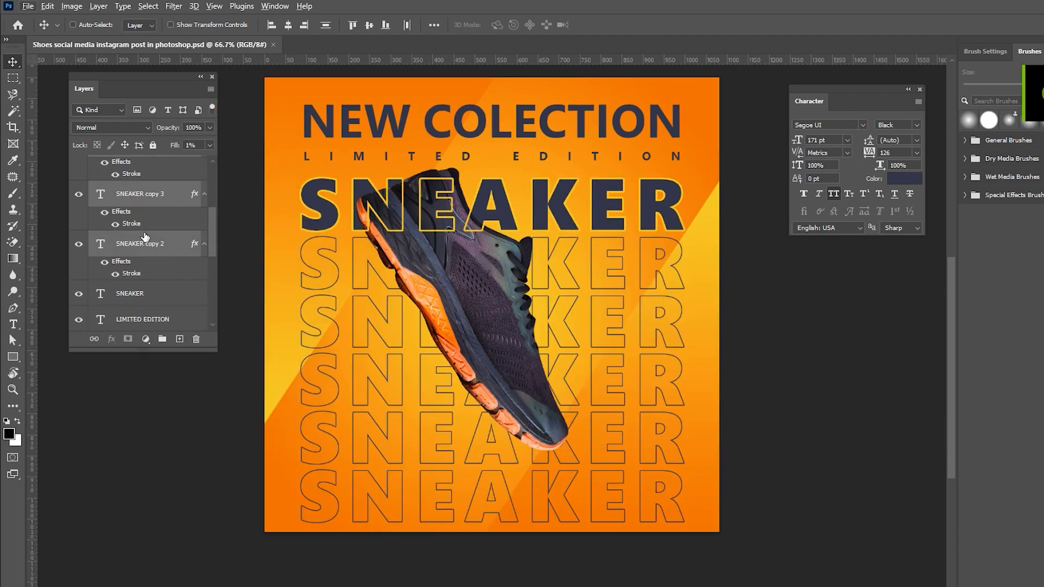
Group the outlined SNEAKER copies into one group.
scroll(142, 229, "down", 1)
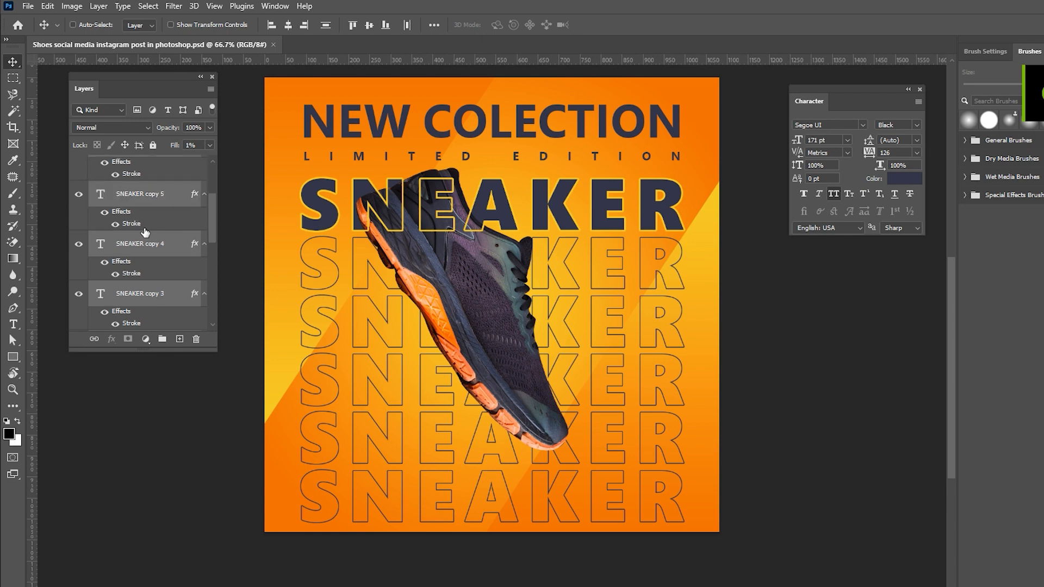
scroll(145, 233, "down", 3)
left_click_drag(140, 207, 162, 340)
scroll(146, 258, "up", 2)
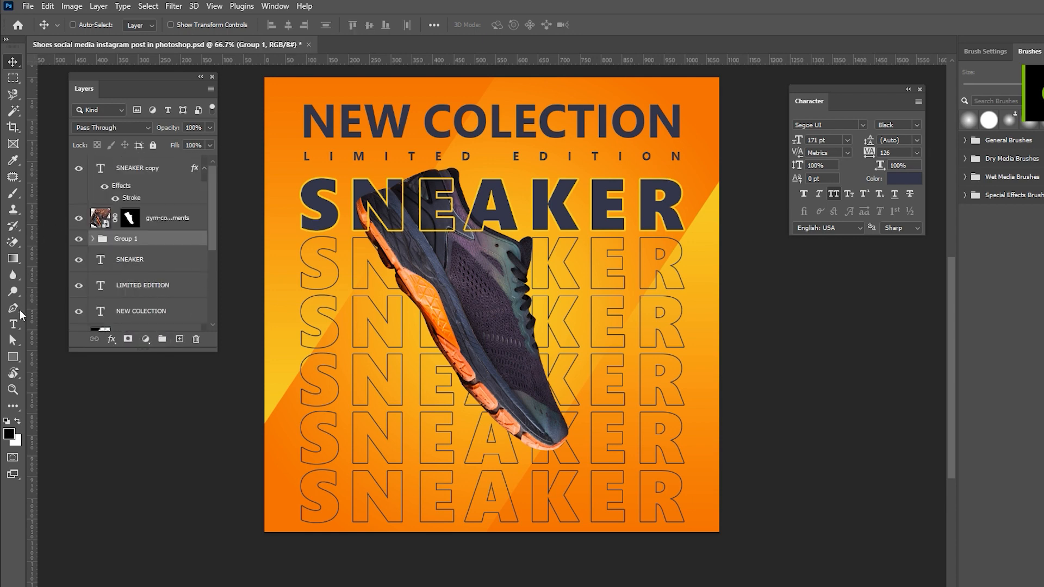
Add a layer mask to the group and fade the lower outlines with a foreground-to-transparent gradient.
left_click(128, 339)
left_click(96, 27)
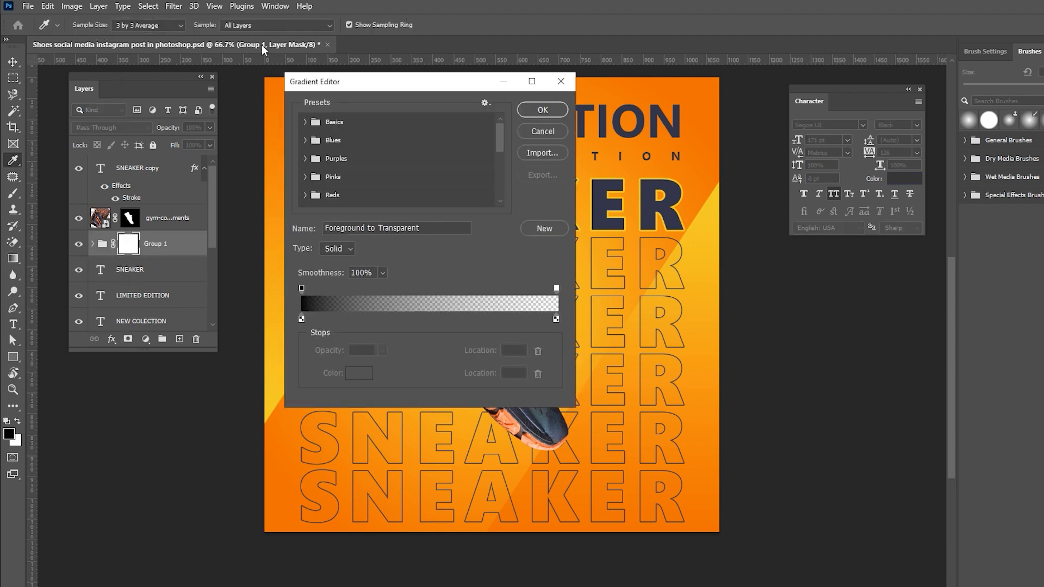
left_click(307, 125)
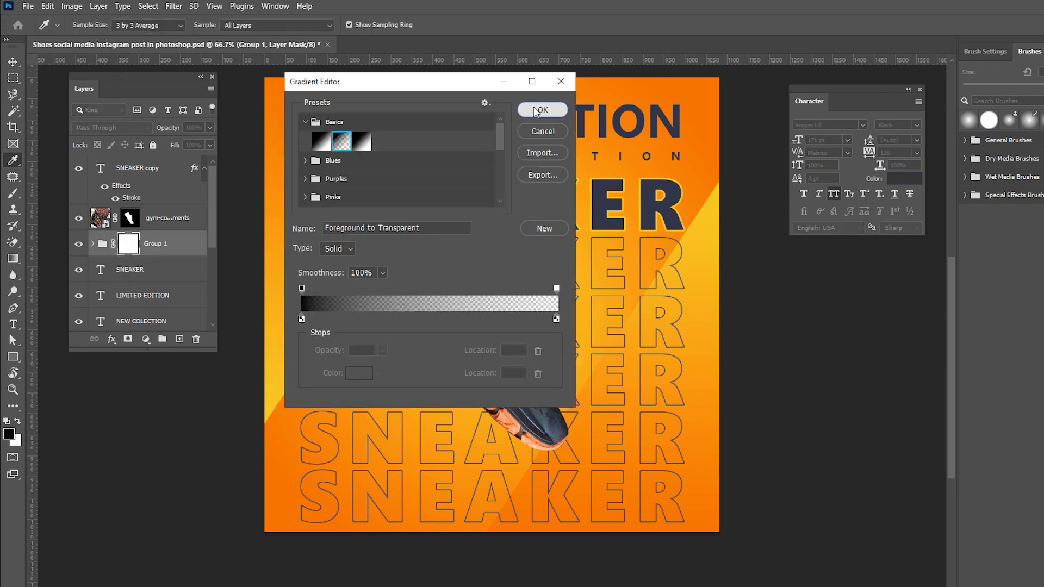
left_click(535, 111)
left_click_drag(499, 393, 499, 392)
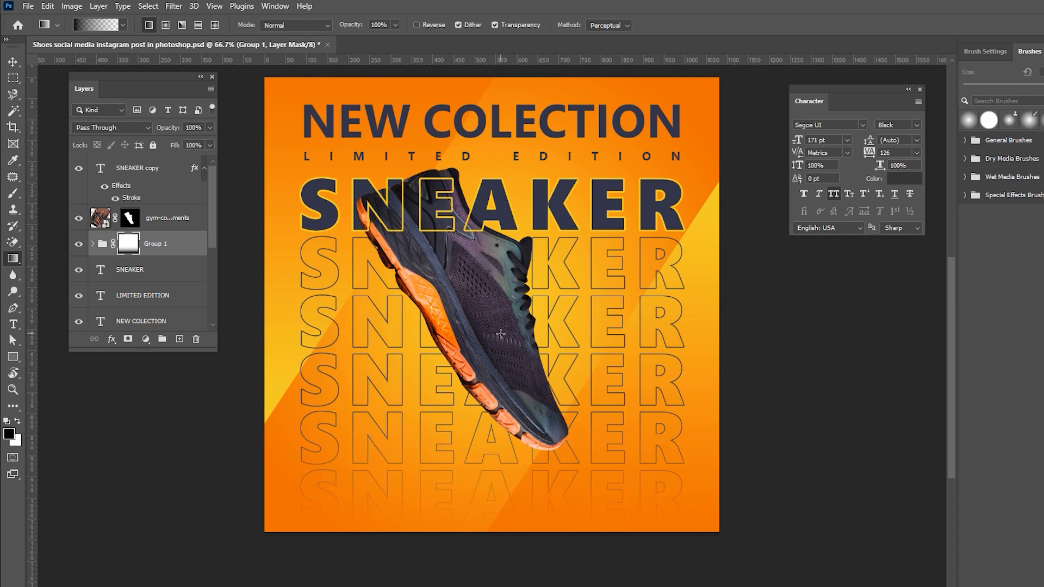
Paste 50% OFF DISCOUNT as a new Bahnschrift Regular text layer on the poster.
key("v")
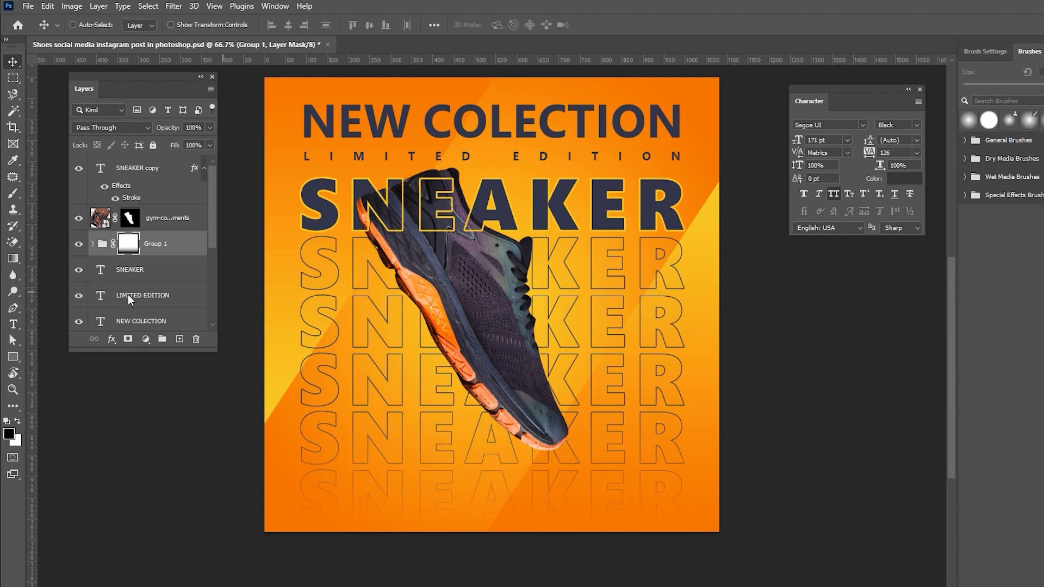
left_click(13, 325)
left_click(862, 125)
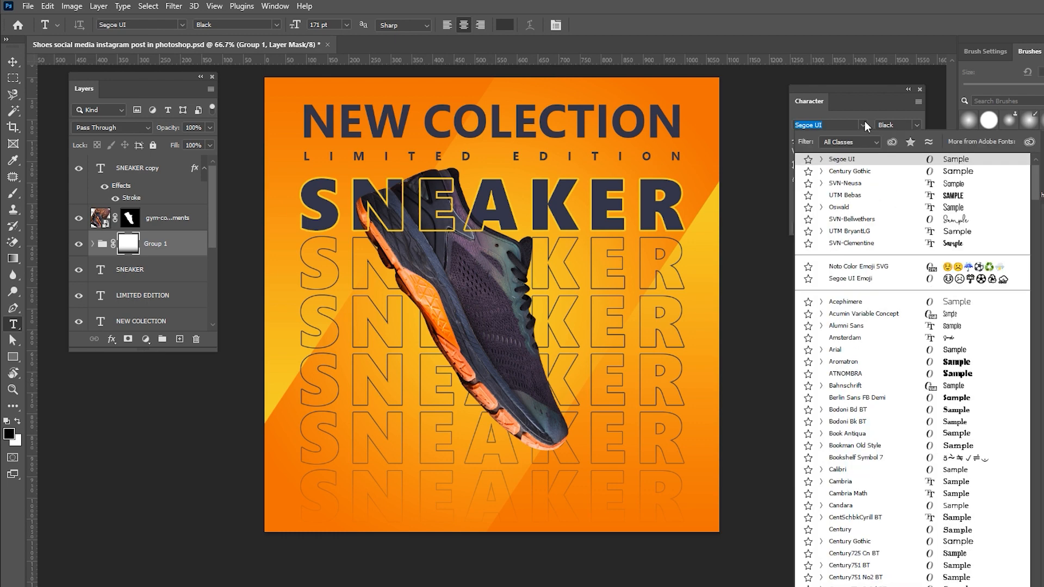
scroll(847, 170, "up", 1)
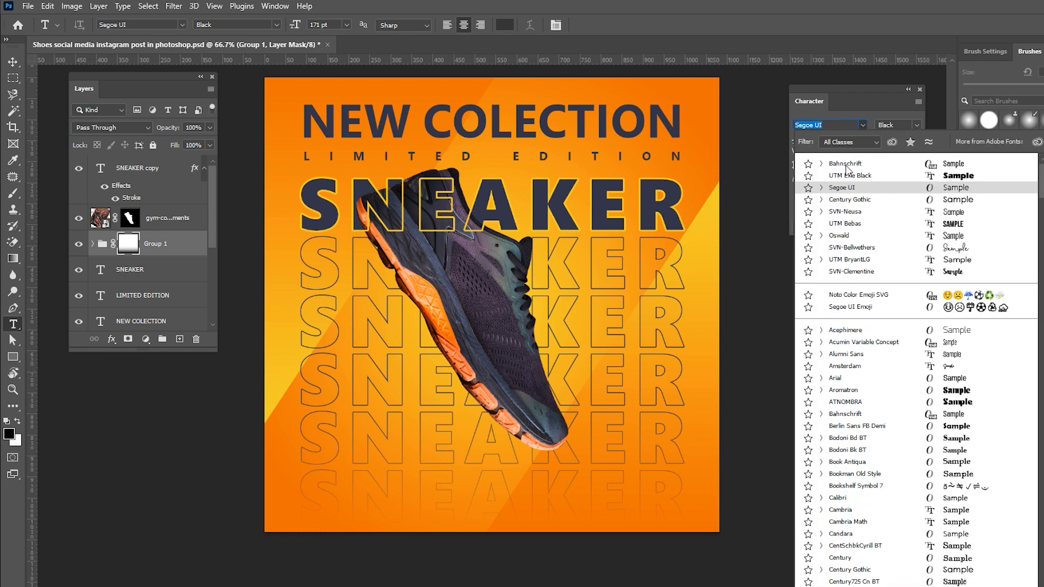
left_click(846, 166)
left_click(674, 23)
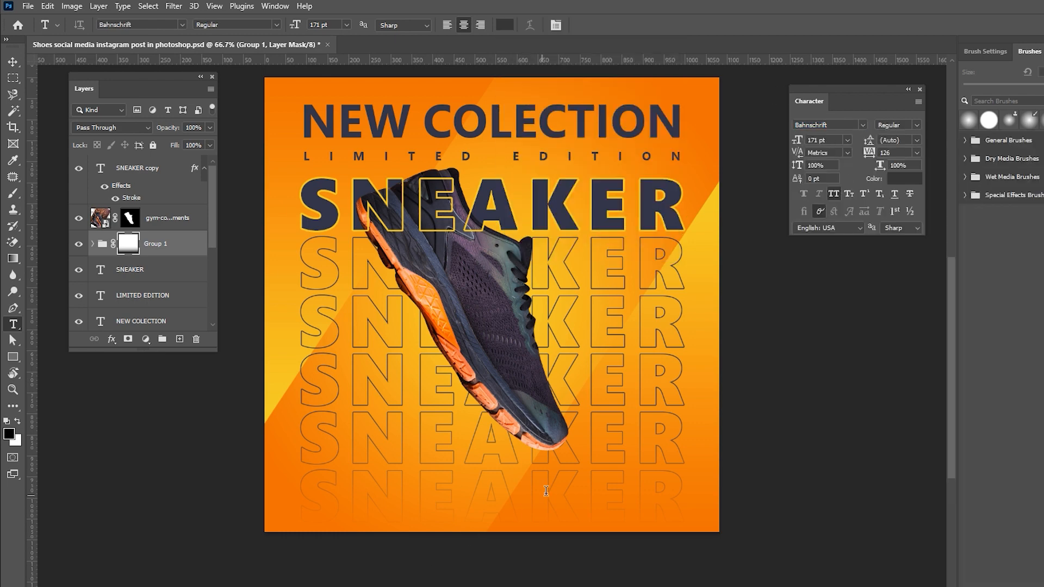
left_click(695, 353)
key("ctrl+v")
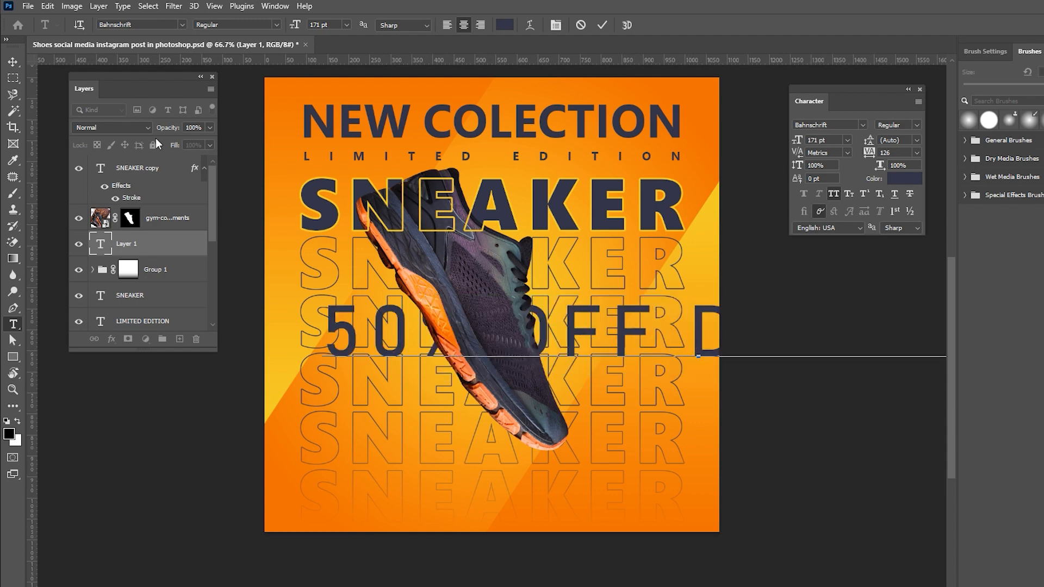
Set the discount text to 60 pt with tracking 366 and place it along the bottom edge.
left_click(13, 62)
left_click_drag(690, 366, 630, 438)
left_click_drag(791, 142, 734, 150)
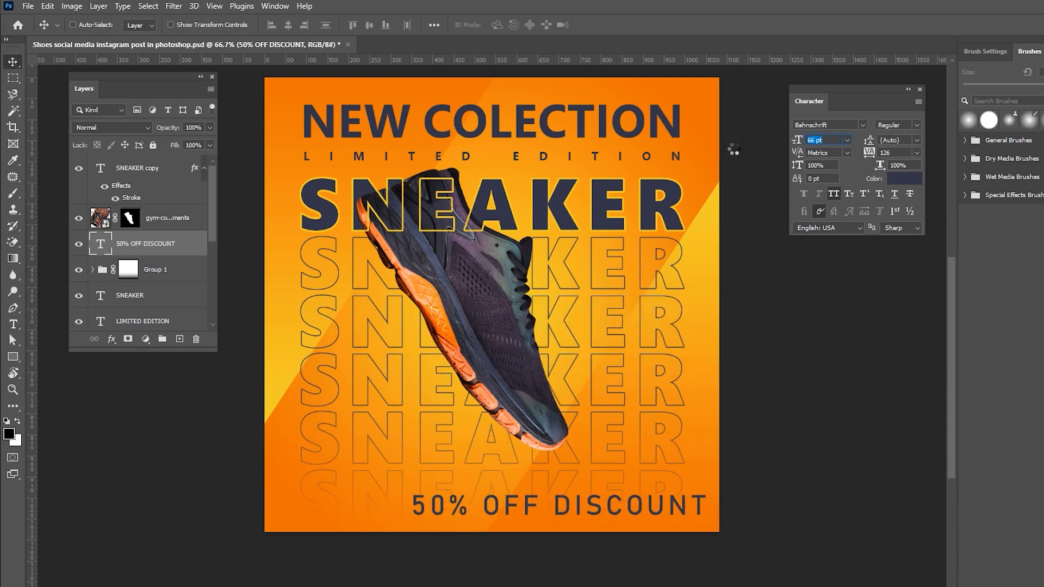
left_click_drag(868, 156, 924, 156)
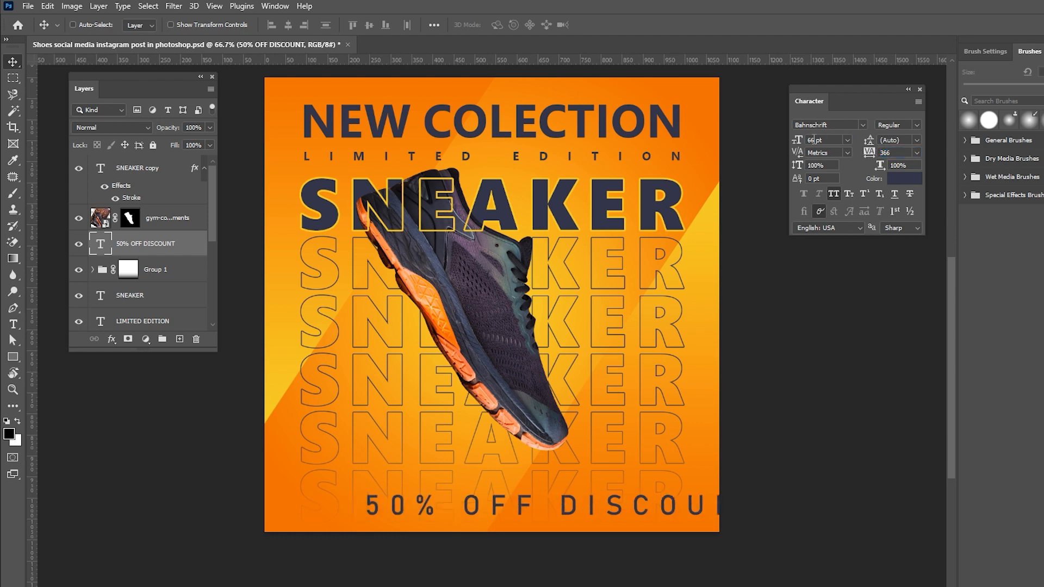
left_click(847, 139)
left_click(827, 292)
left_click_drag(589, 507, 545, 514)
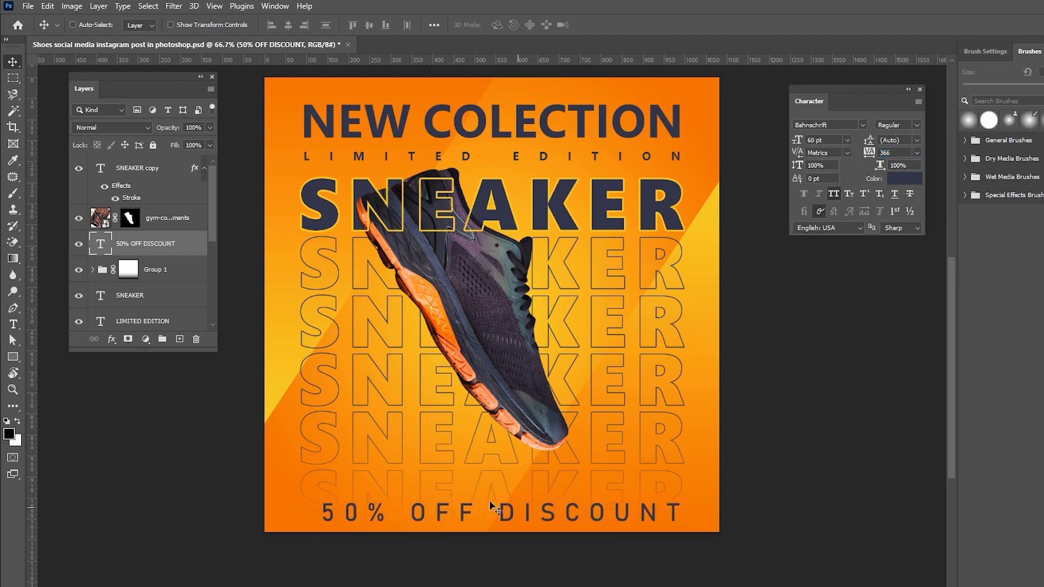
Centre the discount text horizontally on the canvas.
scroll(167, 302, "down", 7)
left_click(156, 315, "ctrl")
left_click(288, 26)
scroll(136, 206, "up", 7)
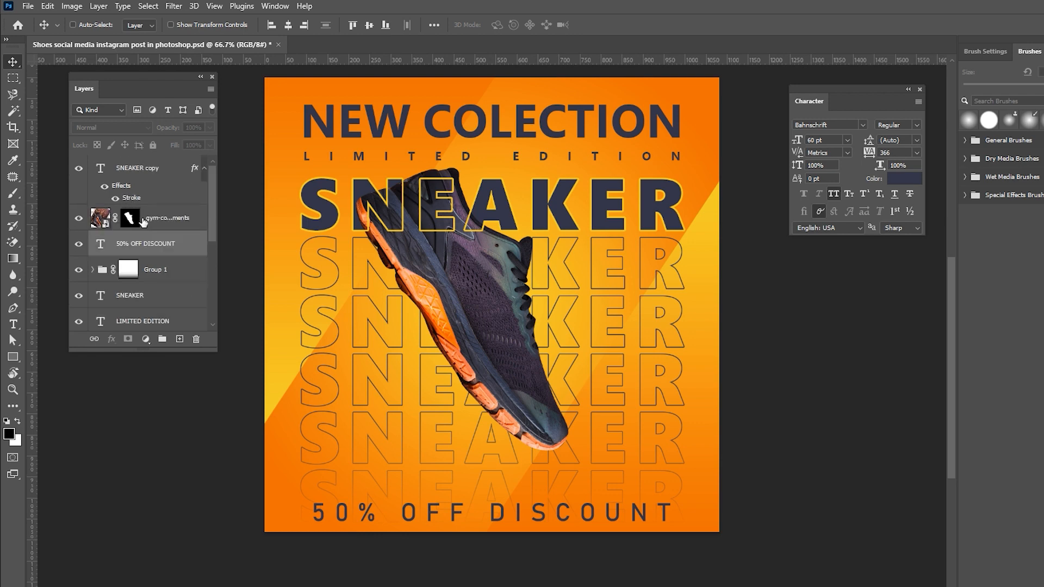
Set the discount text's tracking to 446.
left_click(172, 247)
left_click_drag(870, 155, 877, 154)
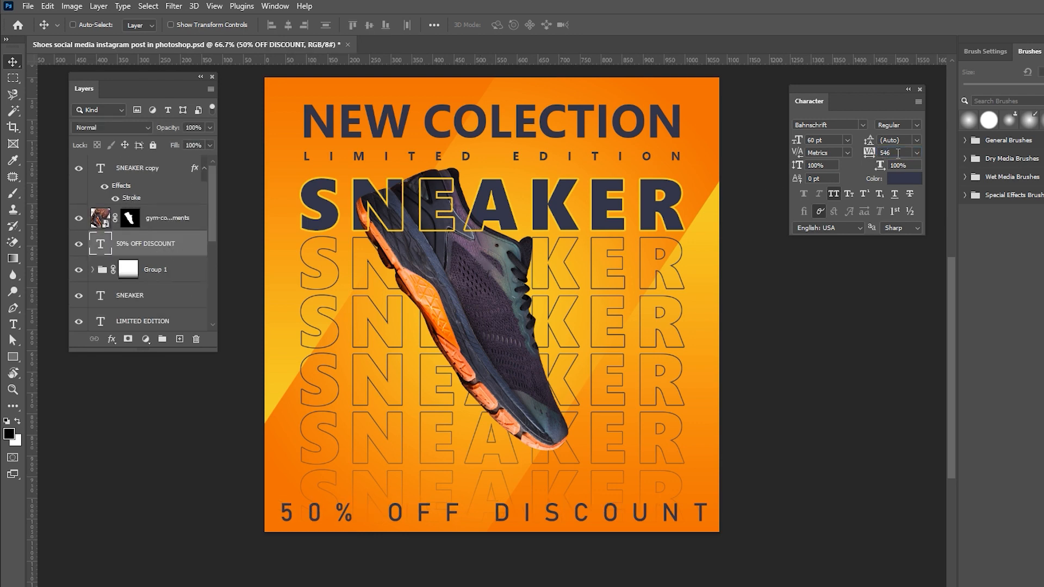
type("446")
key("Return")
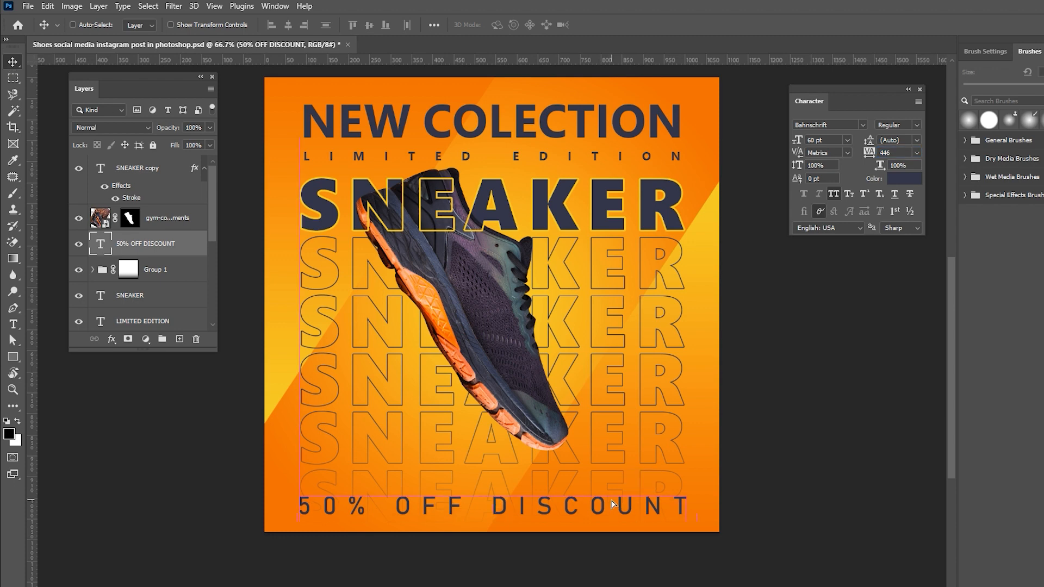
Move the discount text slightly upward, just above the poster's bottom edge.
left_click_drag(609, 511, 602, 502)
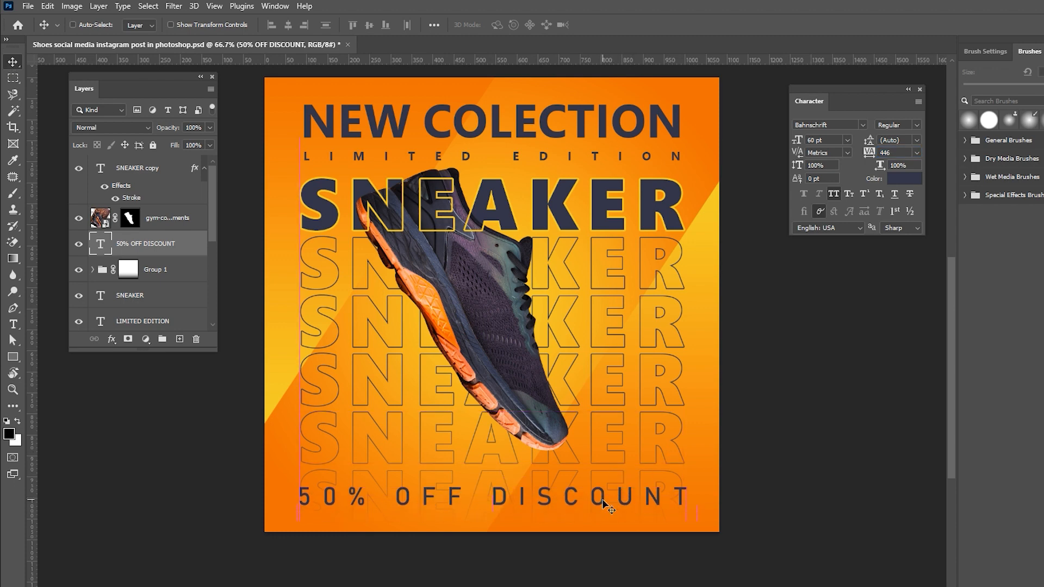
left_click(560, 523)
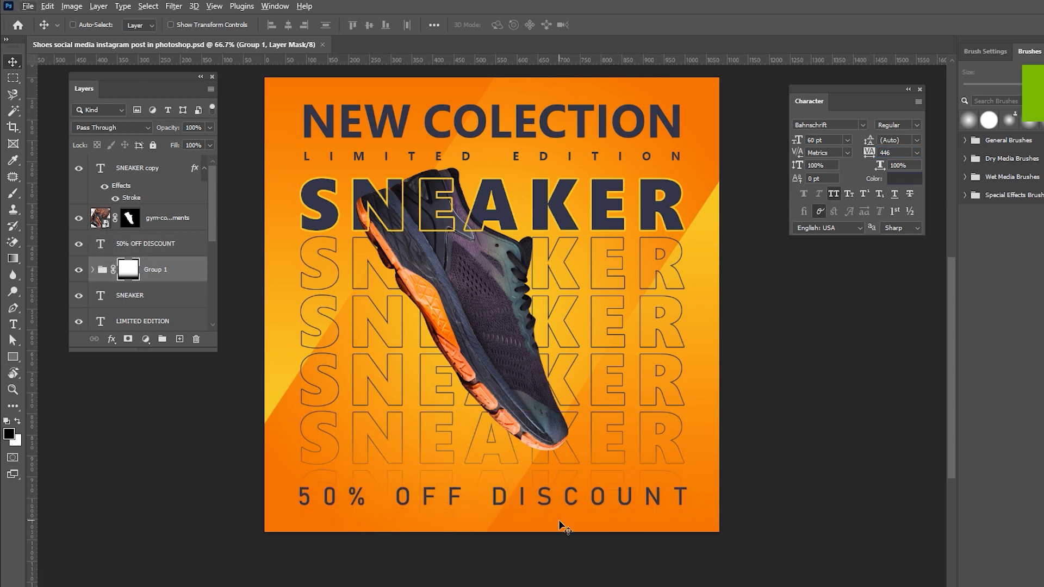
Stamp all visible layers into a new merged layer at the top of the layer stack.
left_click(136, 172)
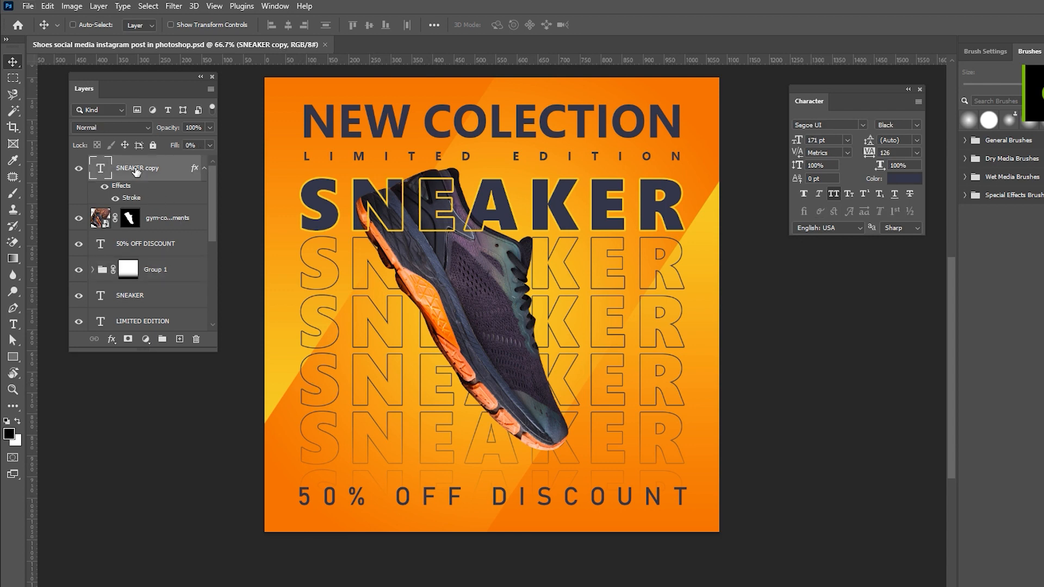
key("ctrl+alt+shift+e")
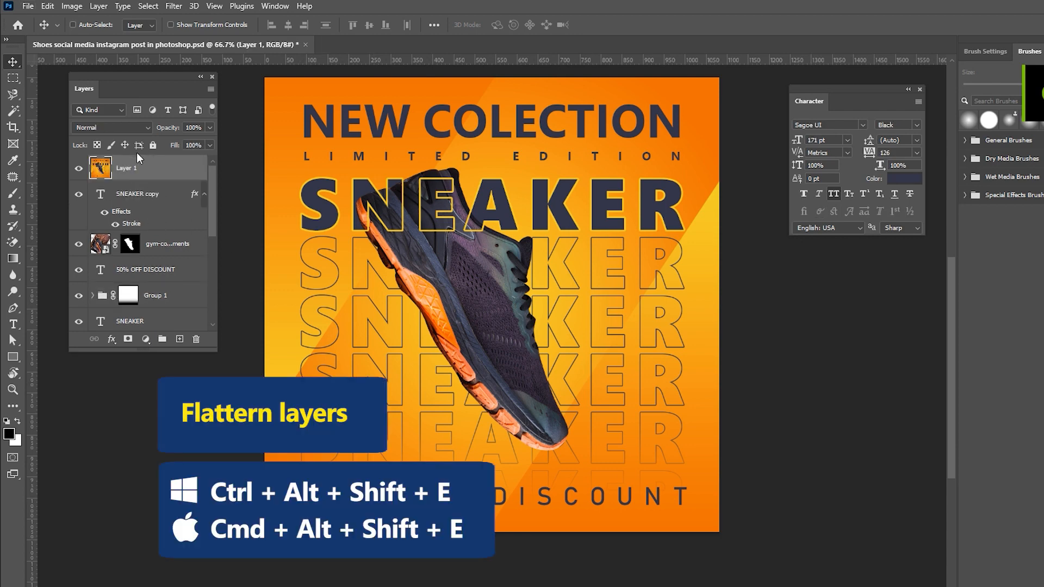
Apply Add Noise to the merged layer with amount 10.12% and Uniform distribution.
left_click(174, 6)
mouse_move(239, 204)
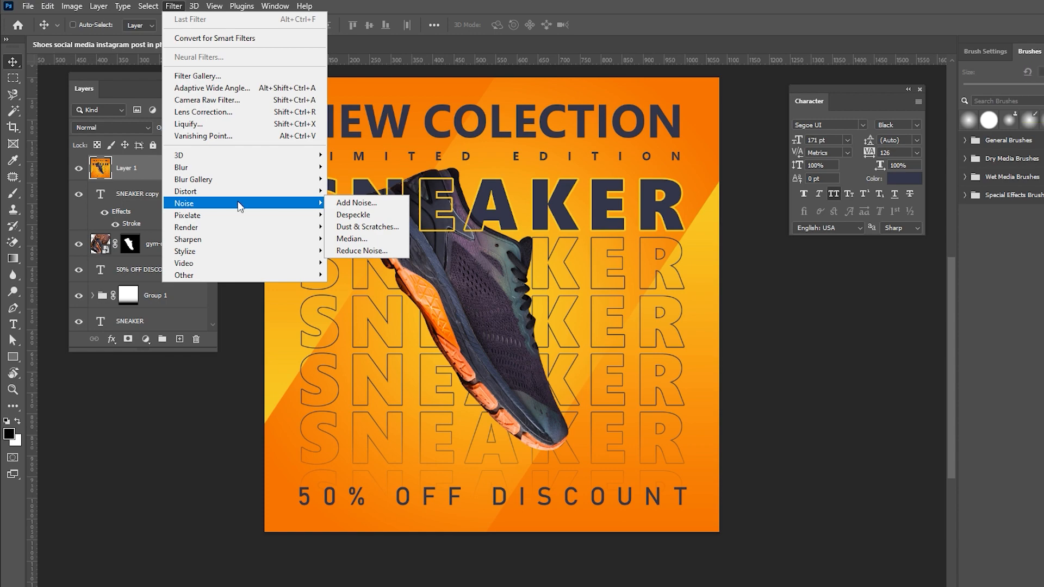
left_click(356, 203)
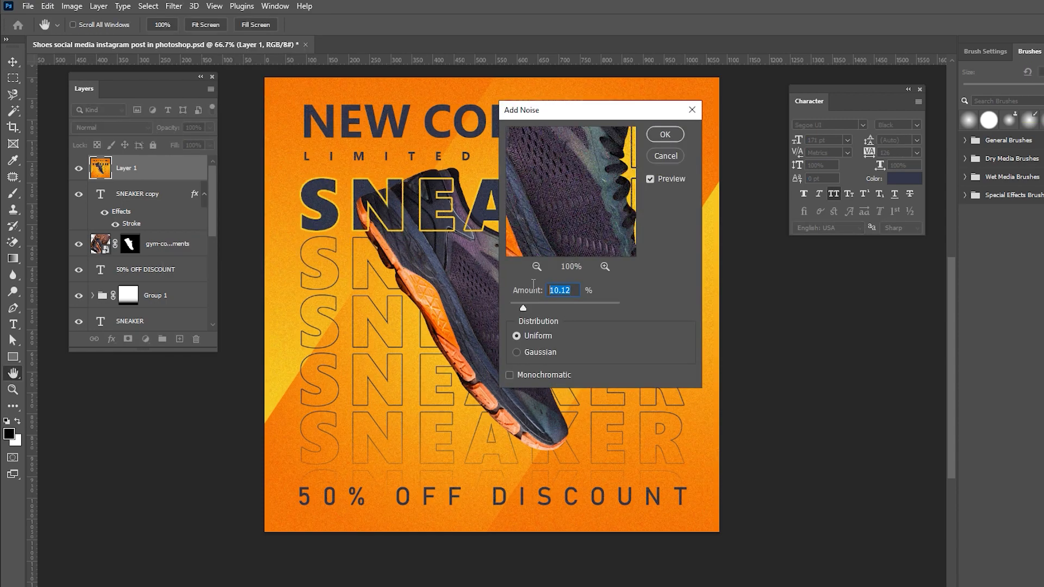
left_click(664, 134)
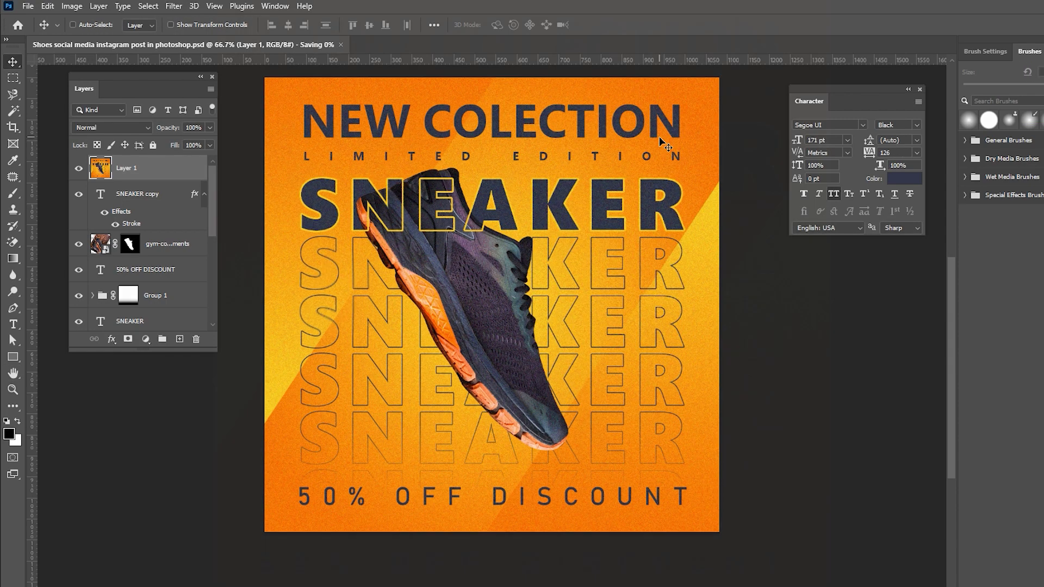